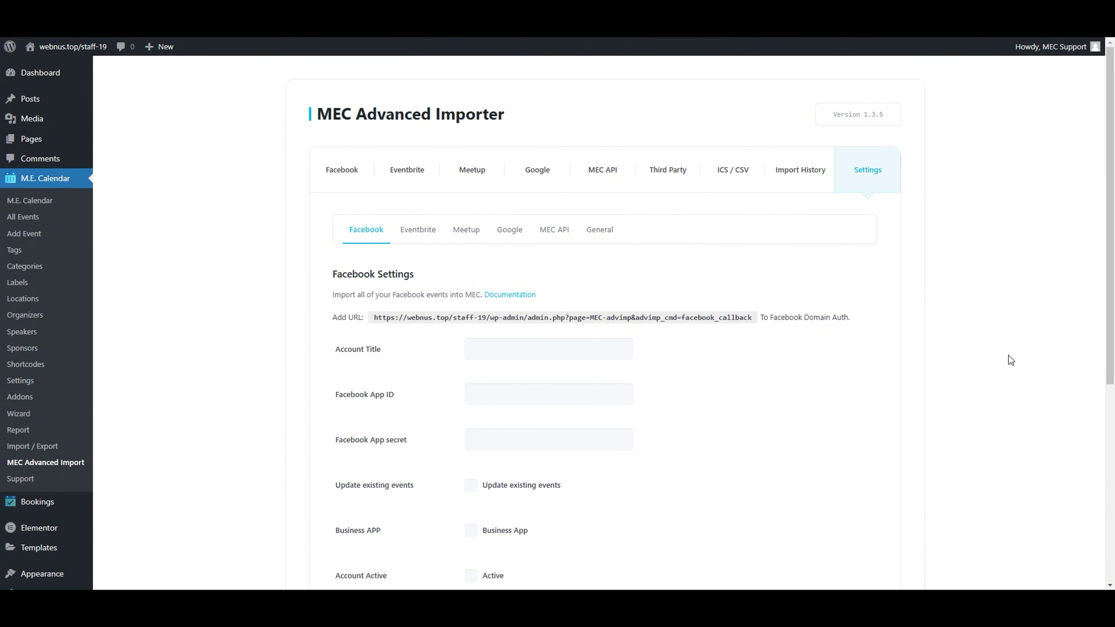
- In the Google API settings, enter the account title Google Account, the client ID and the client secret
left_click(510, 235)
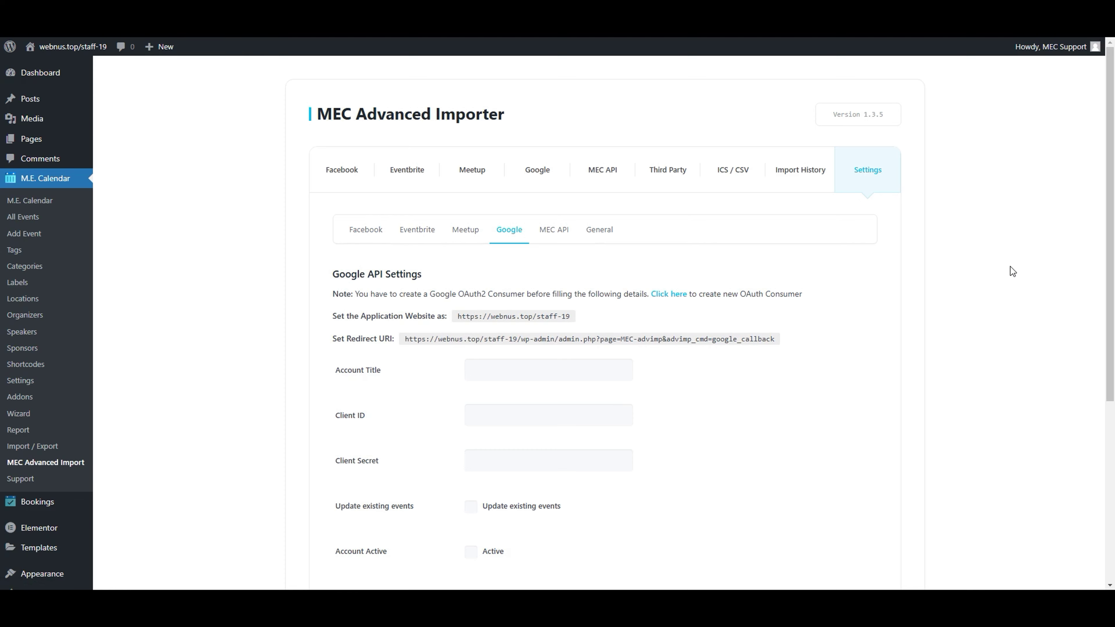
scroll(1010, 267, "down", 1)
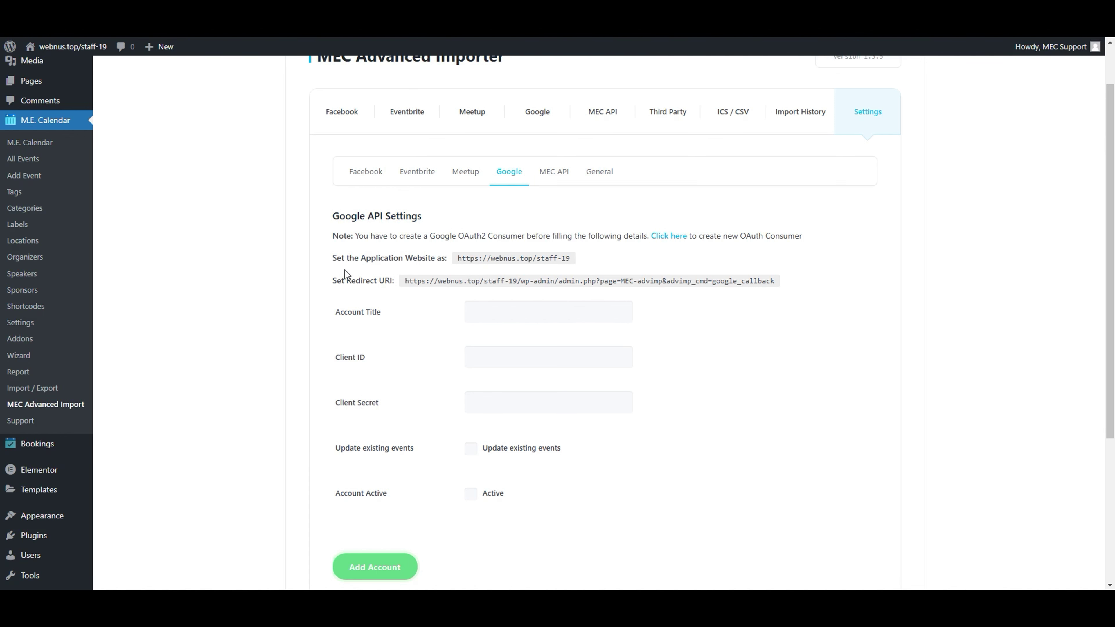
left_click(534, 311)
left_click(568, 346)
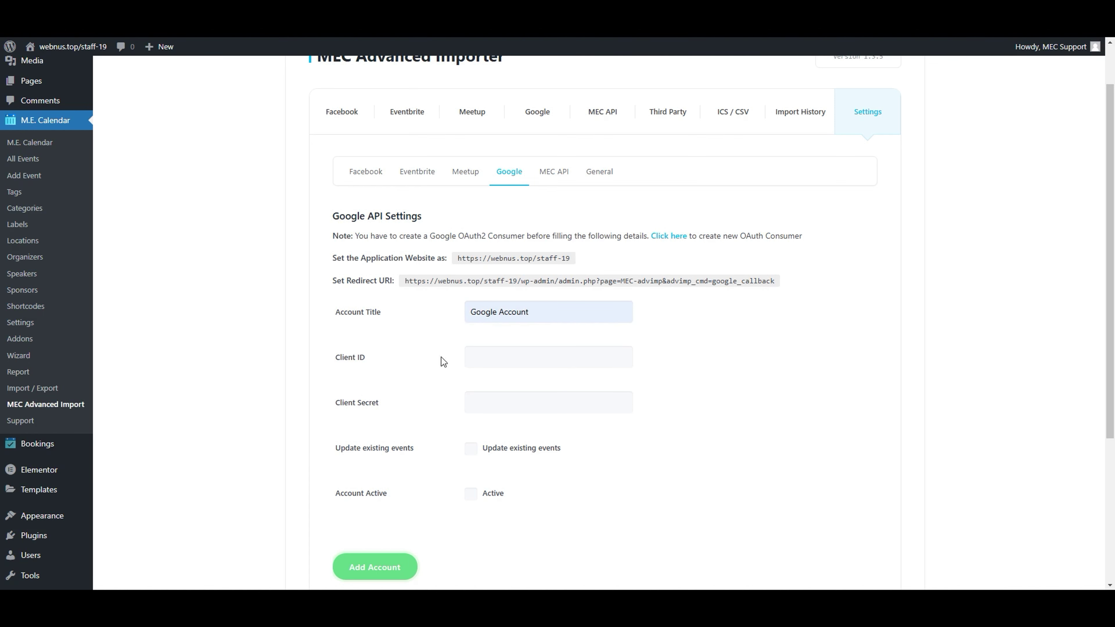
left_click(515, 349)
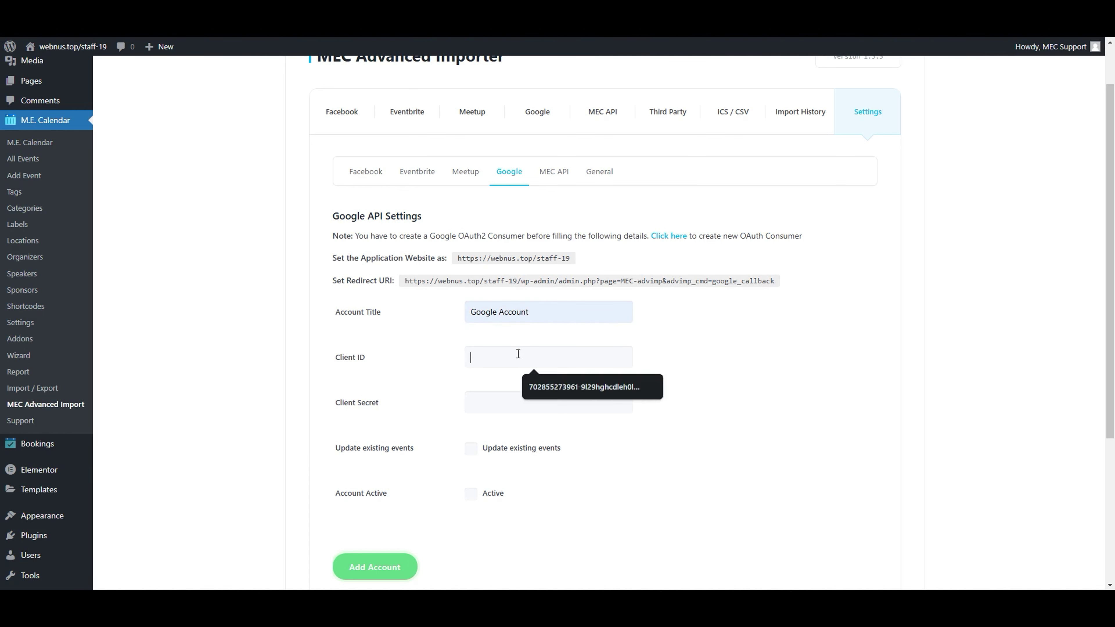
left_click(584, 385)
left_click(519, 399)
left_click(609, 436)
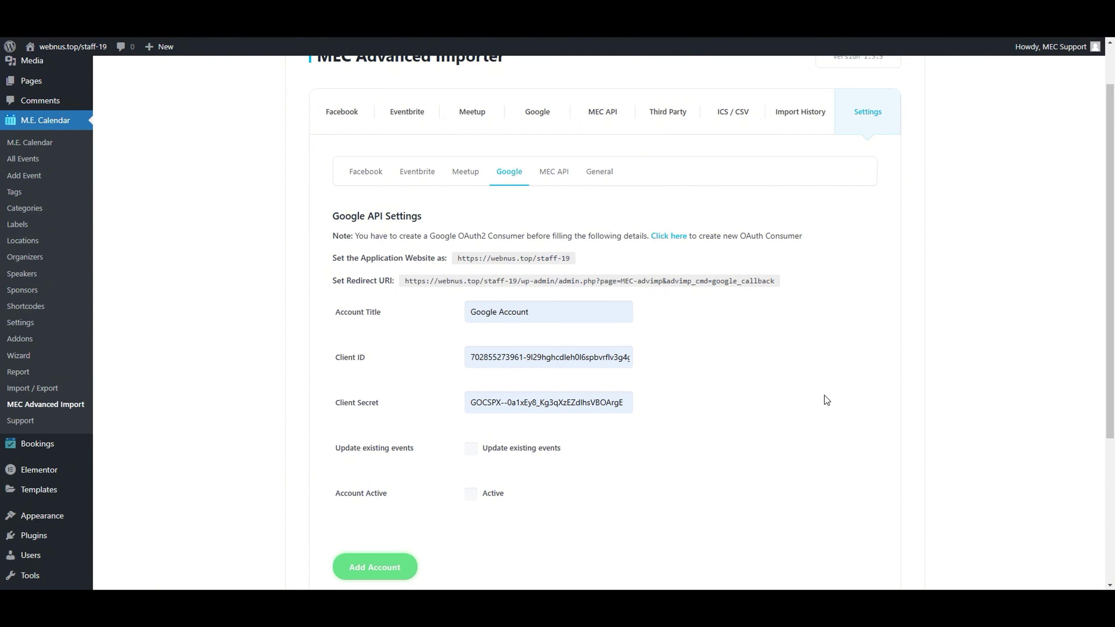
- Enable updating of existing events, set the account as active, and add the Google account
left_click(470, 449)
left_click(472, 494)
scroll(746, 414, "down", 2)
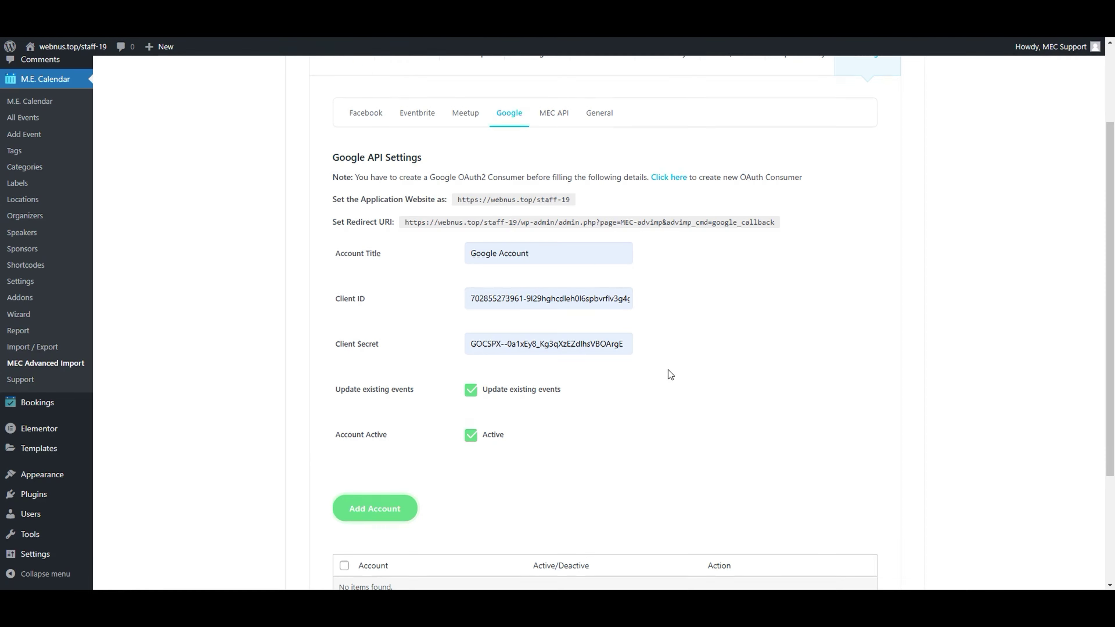
scroll(667, 371, "down", 3)
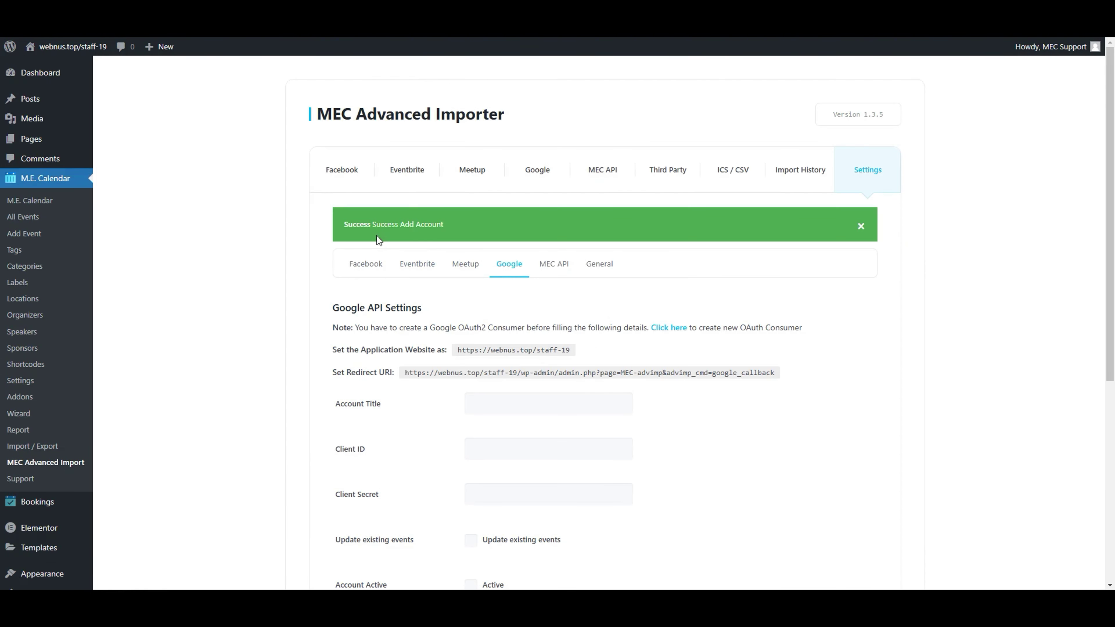
- Authenticate the newly added Google Account from the accounts list in the Google settings
scroll(900, 351, "down", 8)
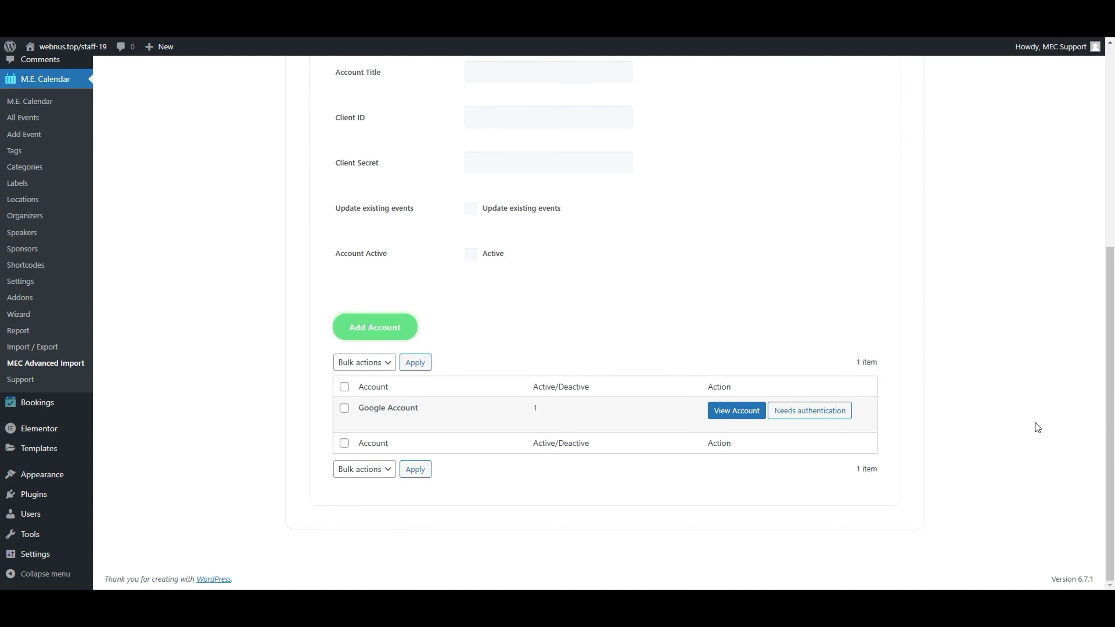
left_click(804, 417)
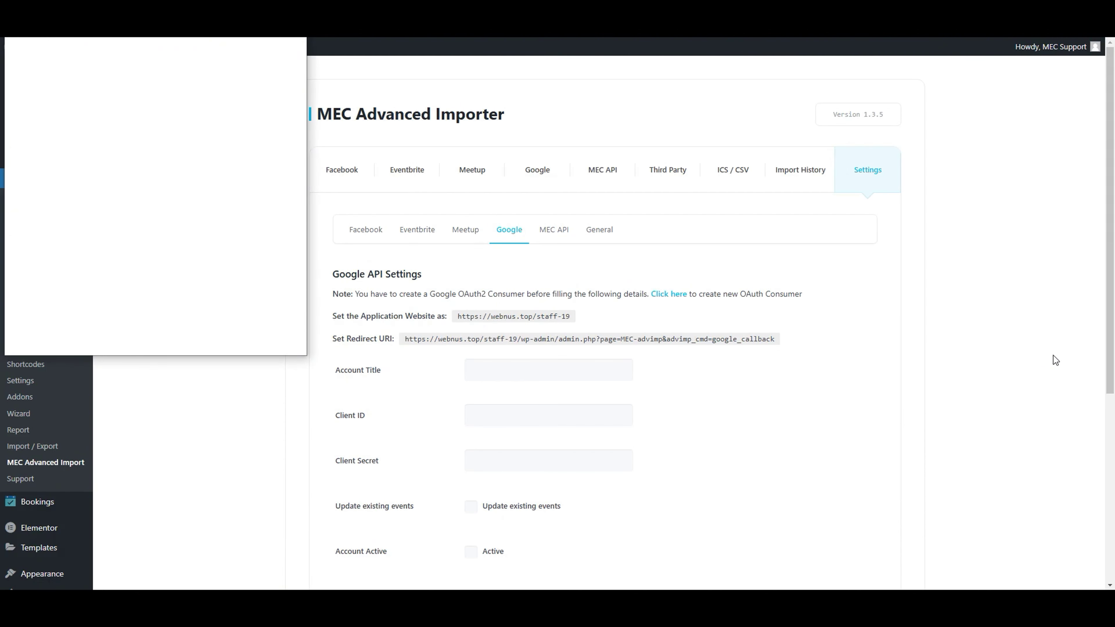
scroll(1054, 355, "down", 5)
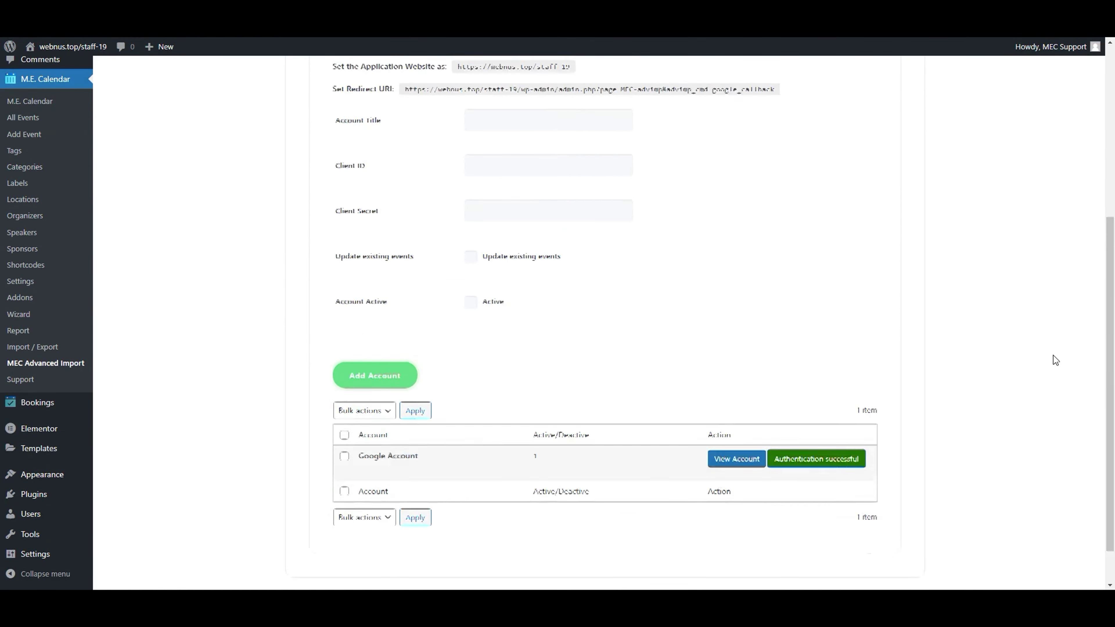
scroll(1053, 356, "down", 1)
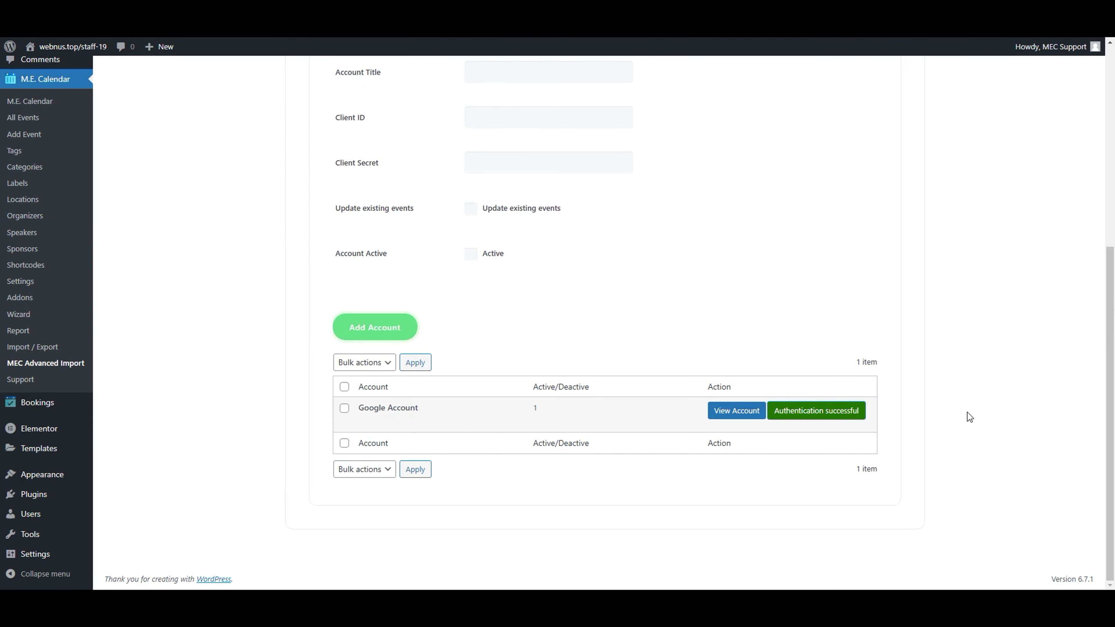
- View the saved details of the Facebook Account in the Facebook settings, and close them
scroll(975, 500, "up", 7)
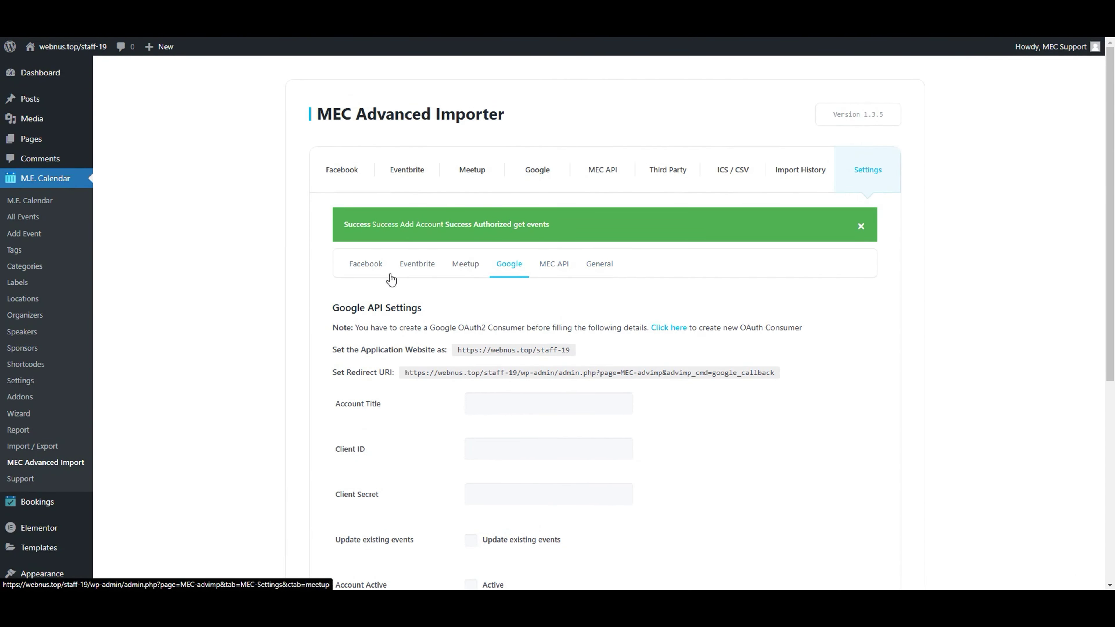
left_click(366, 264)
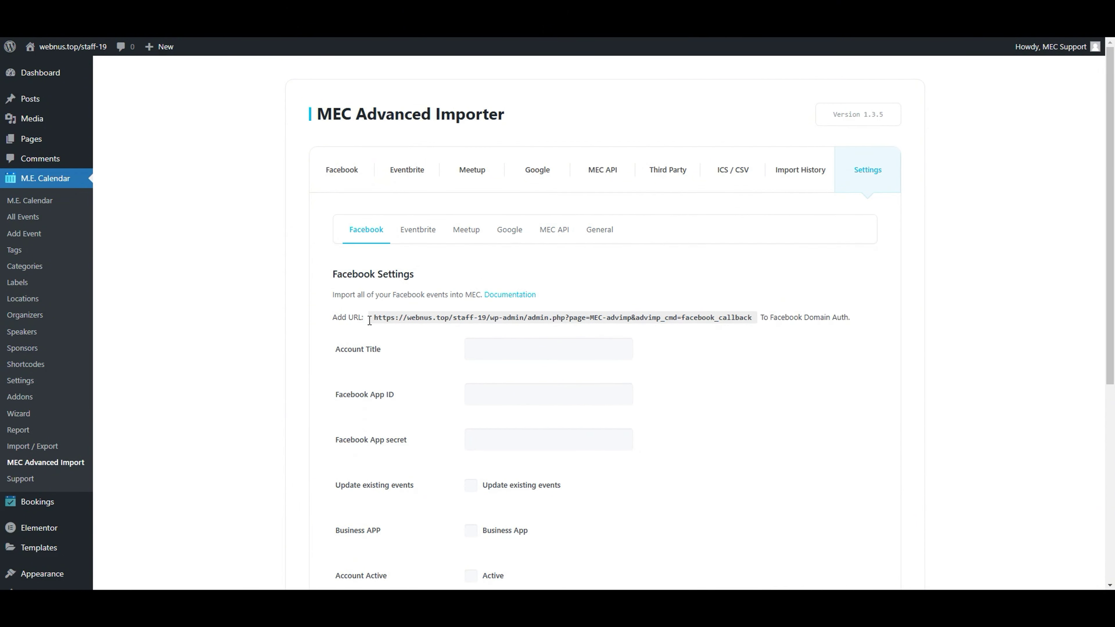
scroll(483, 358, "down", 3)
scroll(486, 358, "down", 1)
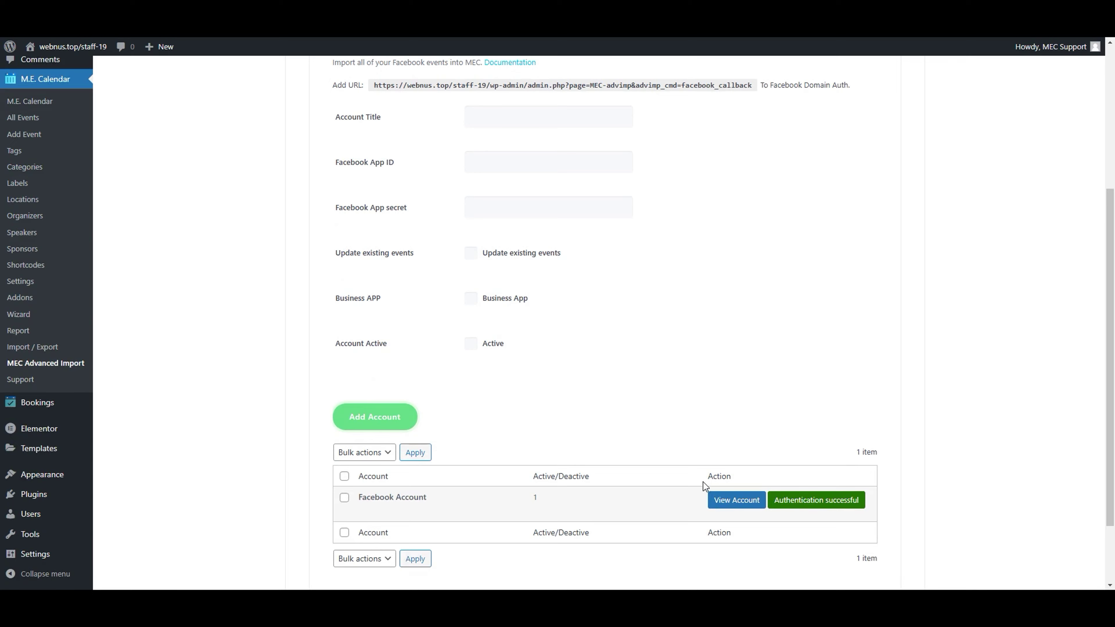
left_click(737, 500)
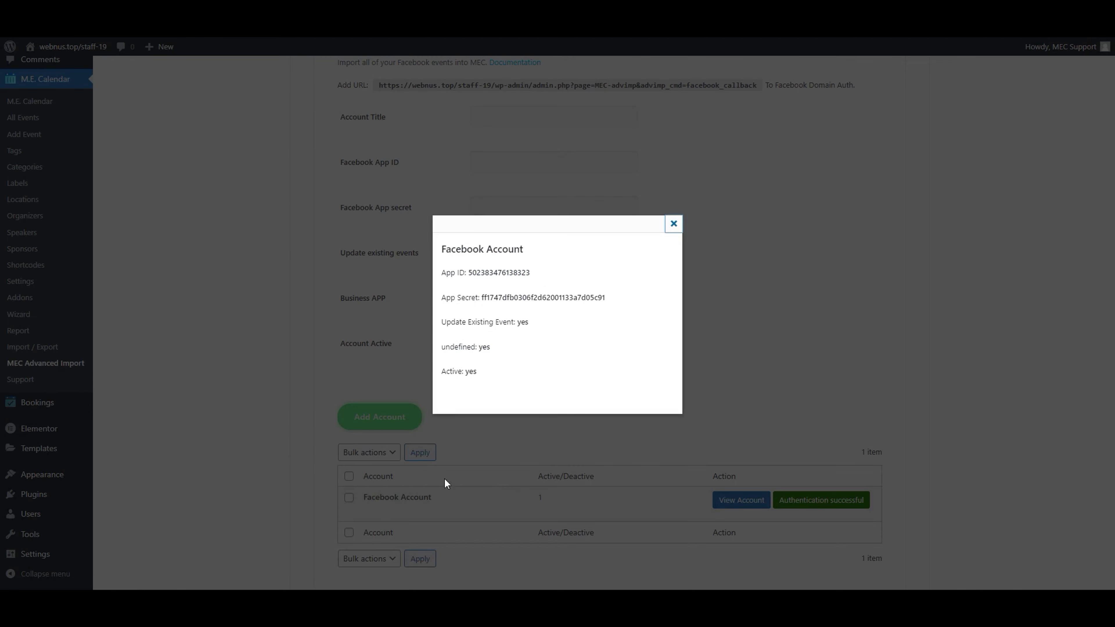
left_click(674, 225)
- View the saved details of the EventBrite Account in the Eventbrite settings, and close them
scroll(670, 274, "up", 4)
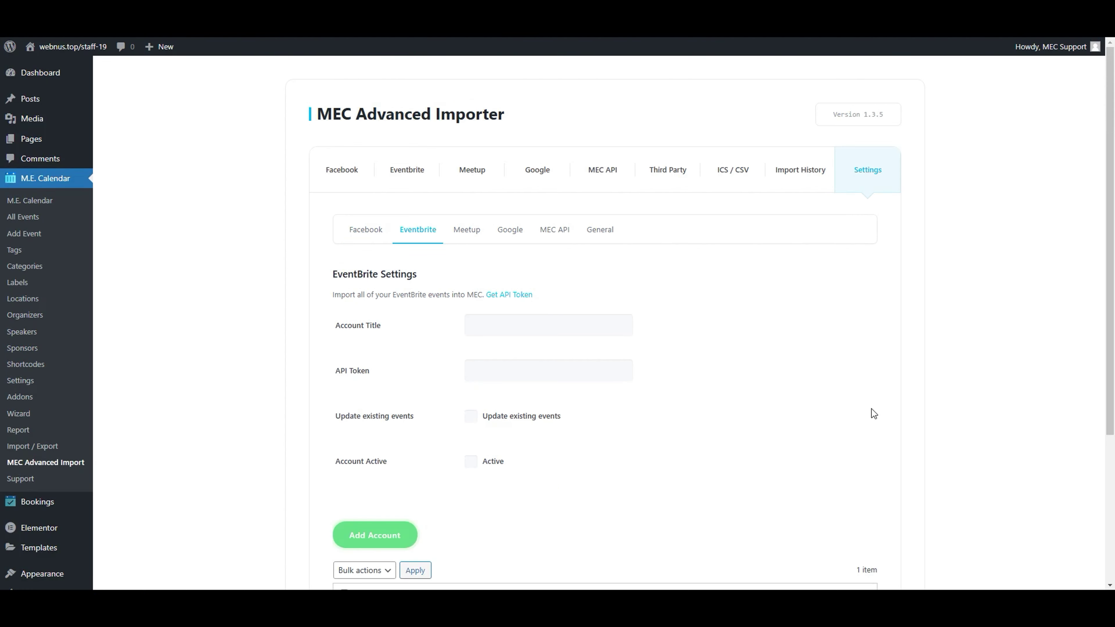
scroll(870, 408, "down", 4)
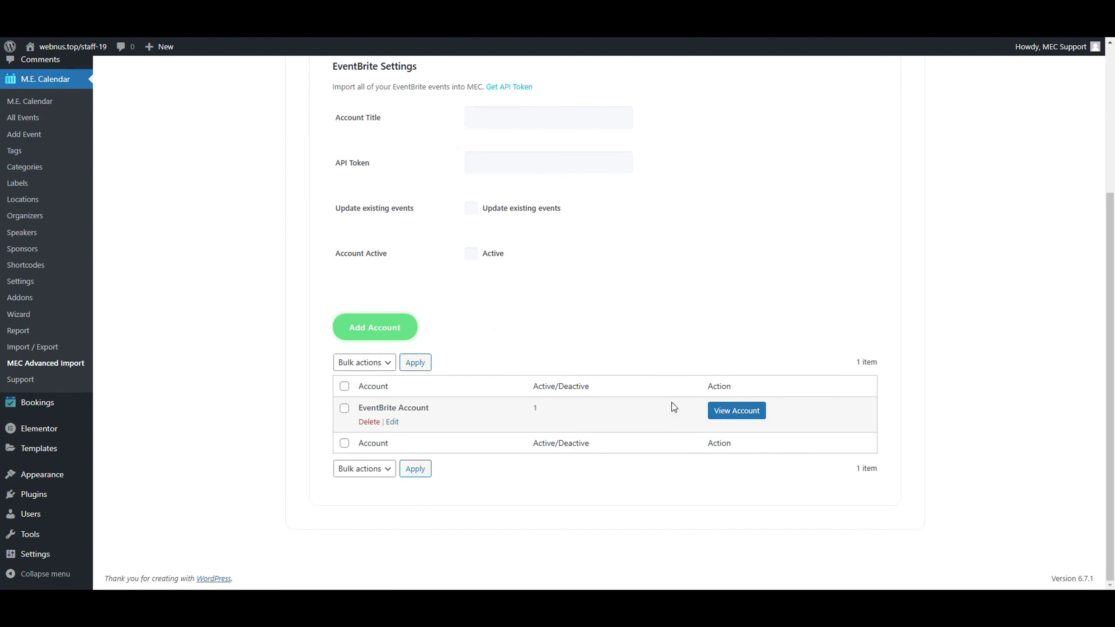
left_click(743, 412)
left_click(674, 224)
- Open the new import page for Google and examine its import options and the available event categories
scroll(757, 368, "up", 4)
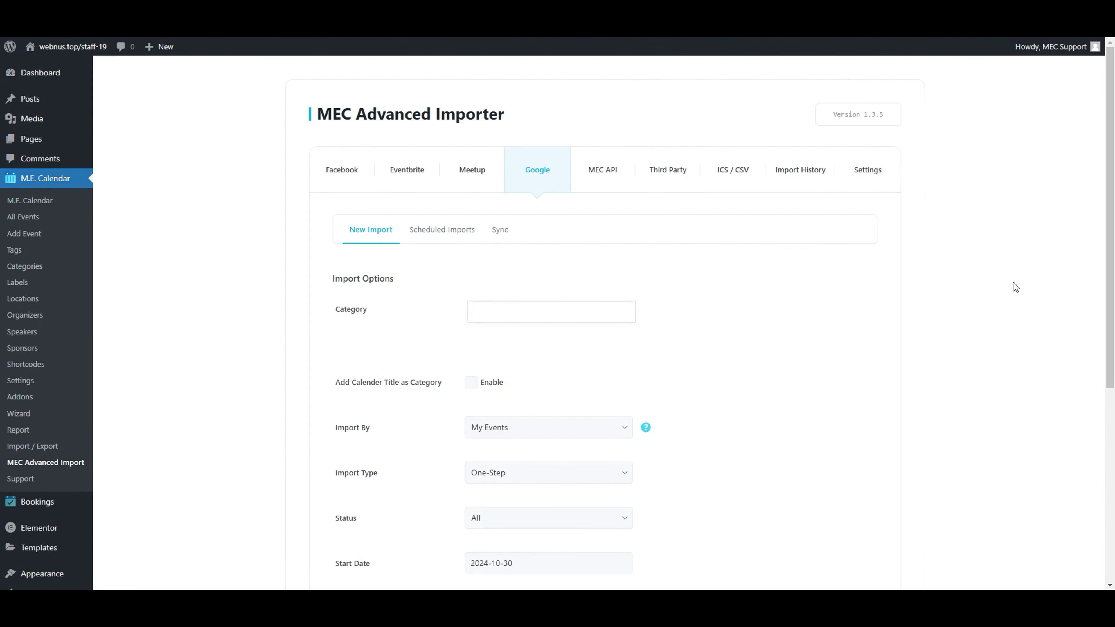
scroll(578, 294, "down", 6)
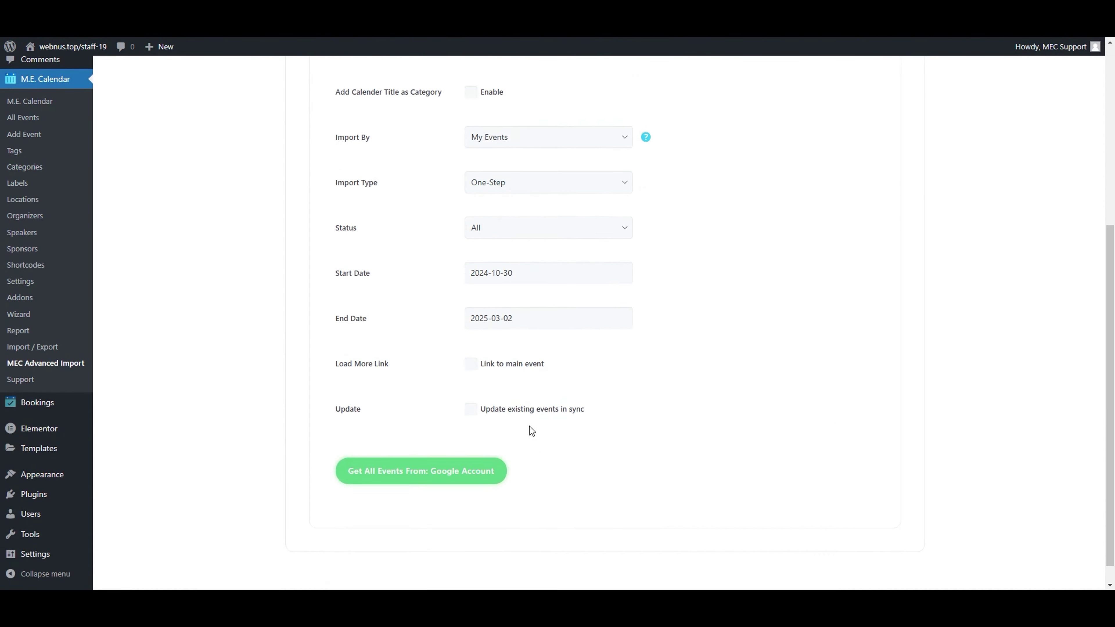
scroll(505, 386, "up", 4)
scroll(378, 250, "up", 1)
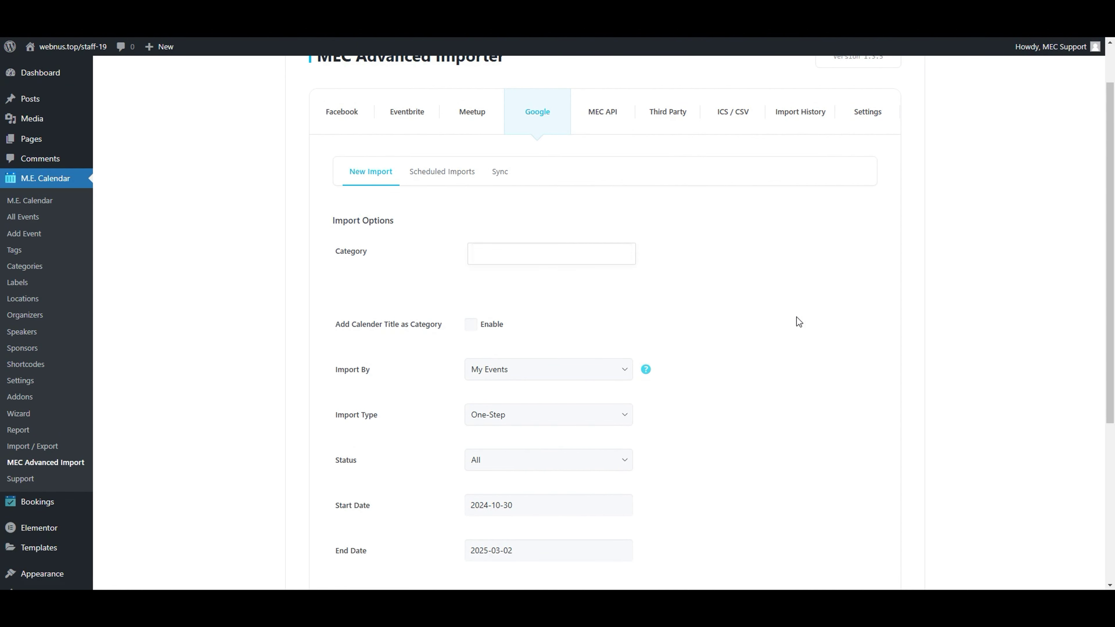
left_click(567, 259)
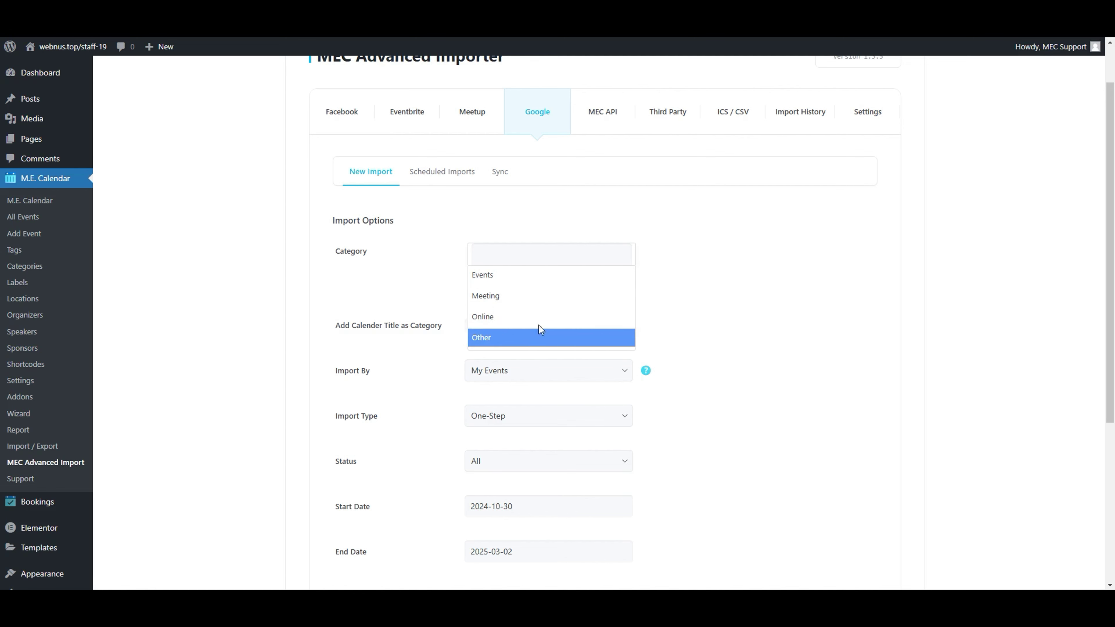
left_click(770, 287)
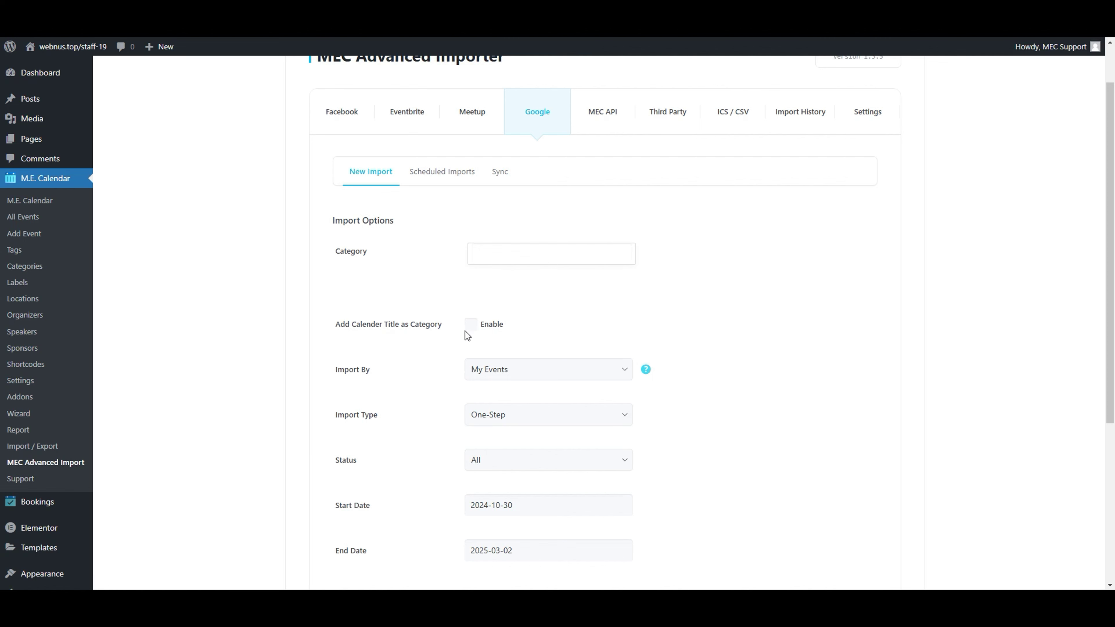
- Look through the Import By choices and keep My Events as the source
scroll(593, 313, "down", 2)
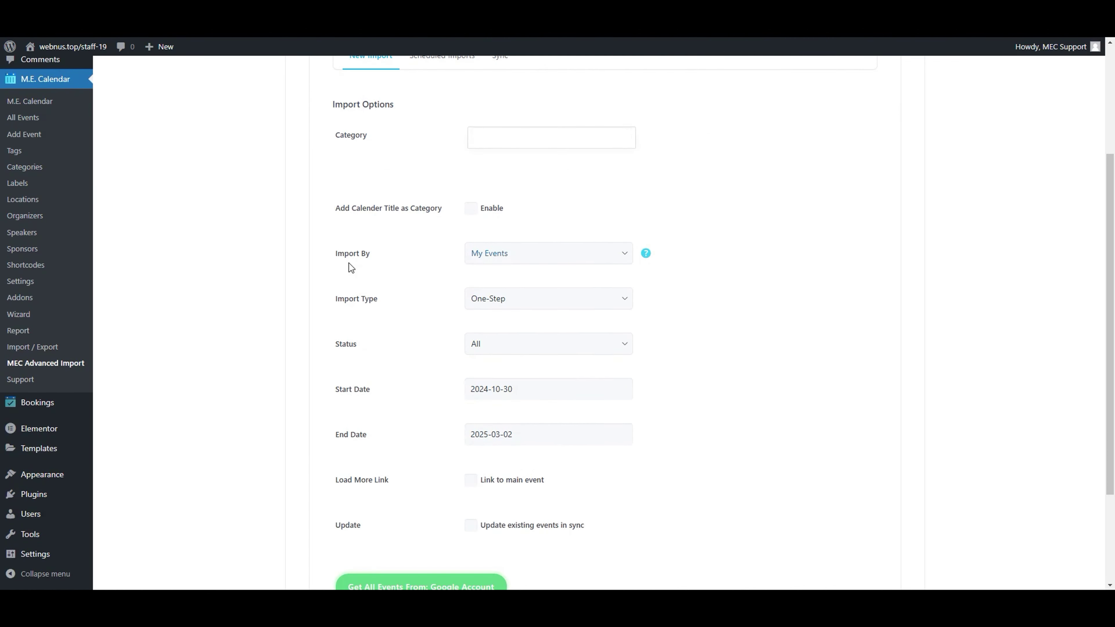
left_click(549, 258)
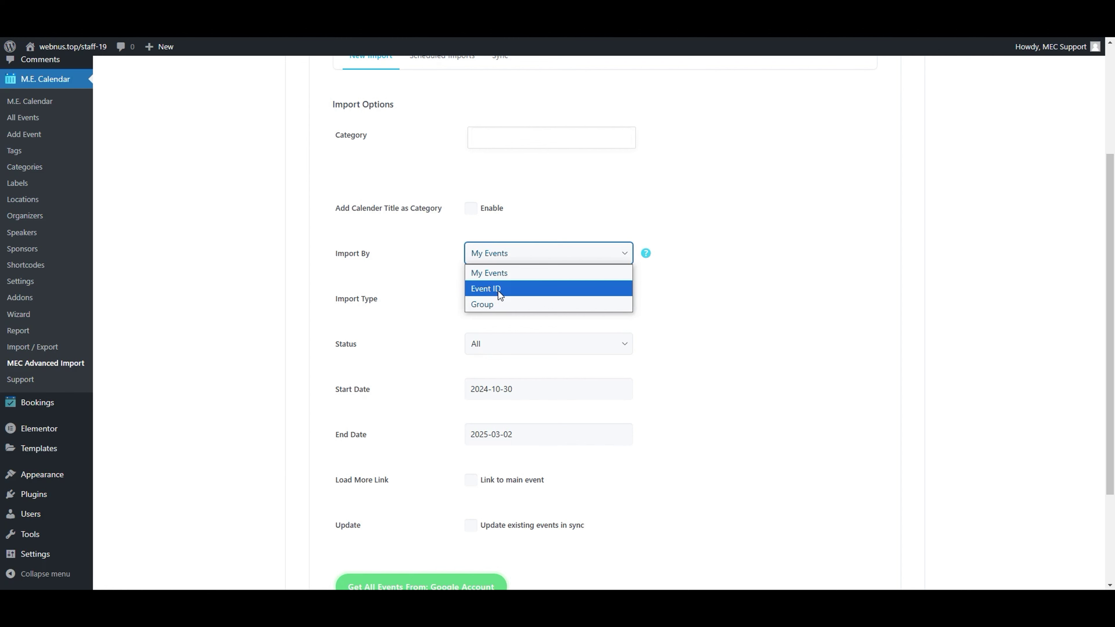
left_click(509, 274)
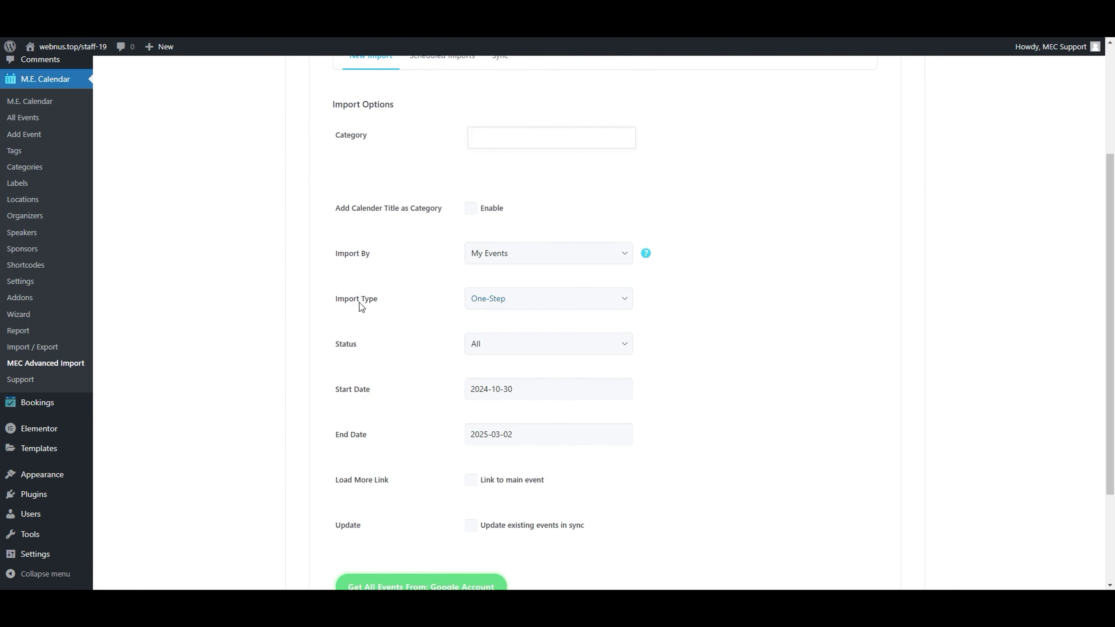
- Try the Scheduled import type to check its frequency options, and set the import type back to One-Step
left_click(543, 303)
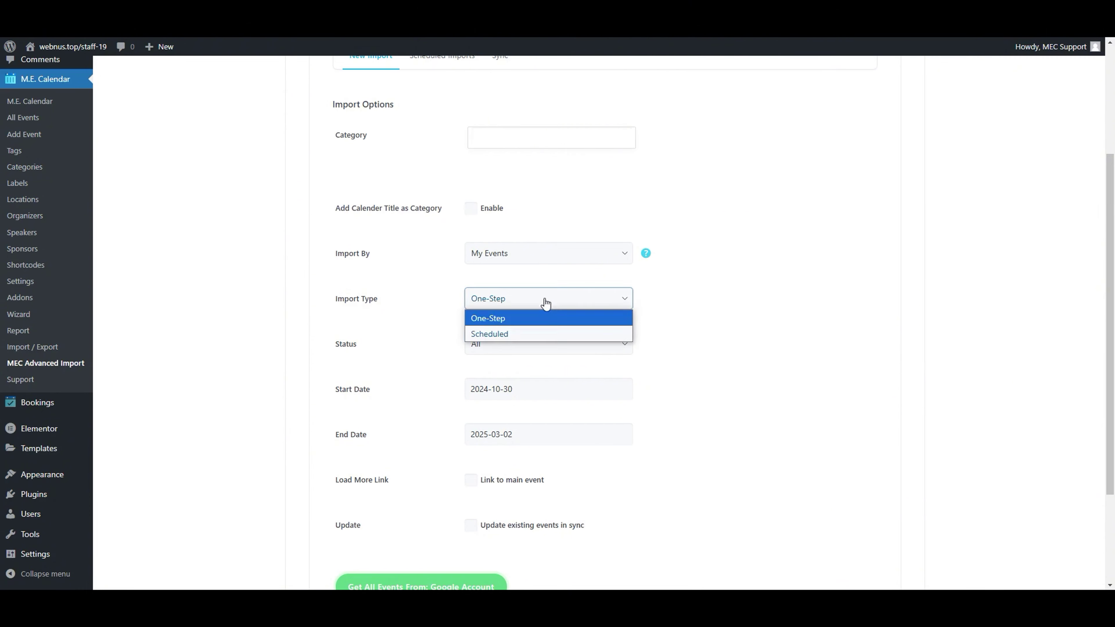
left_click(513, 334)
left_click(408, 325)
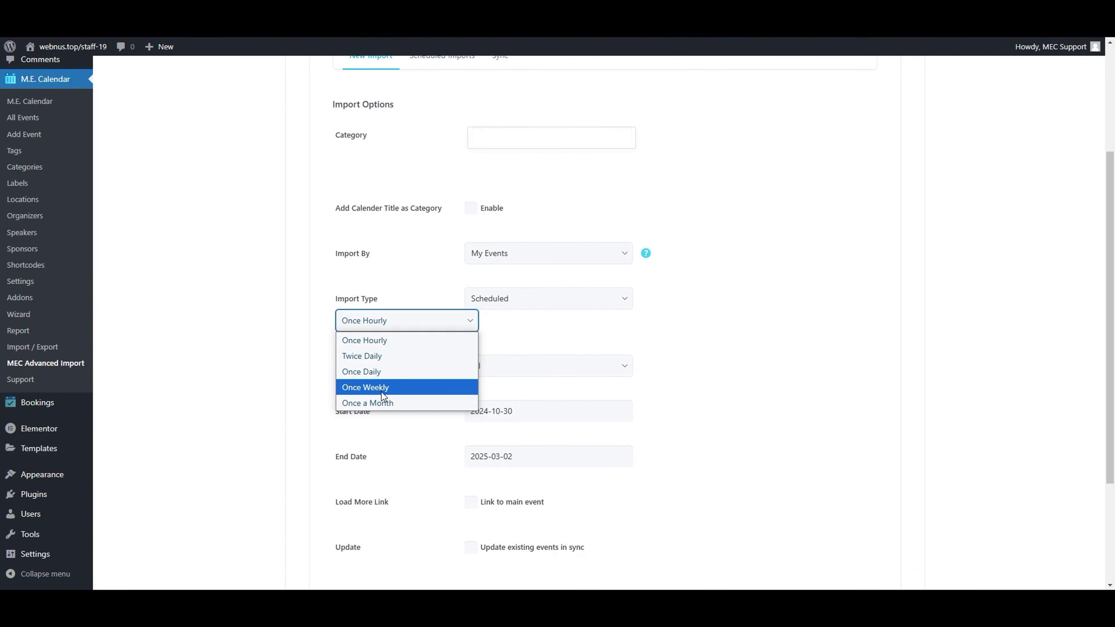
left_click(783, 371)
left_click(510, 300)
left_click(512, 317)
- Examine the available event status options and the remaining date, link and update settings of the Google import
scroll(387, 304, "down", 2)
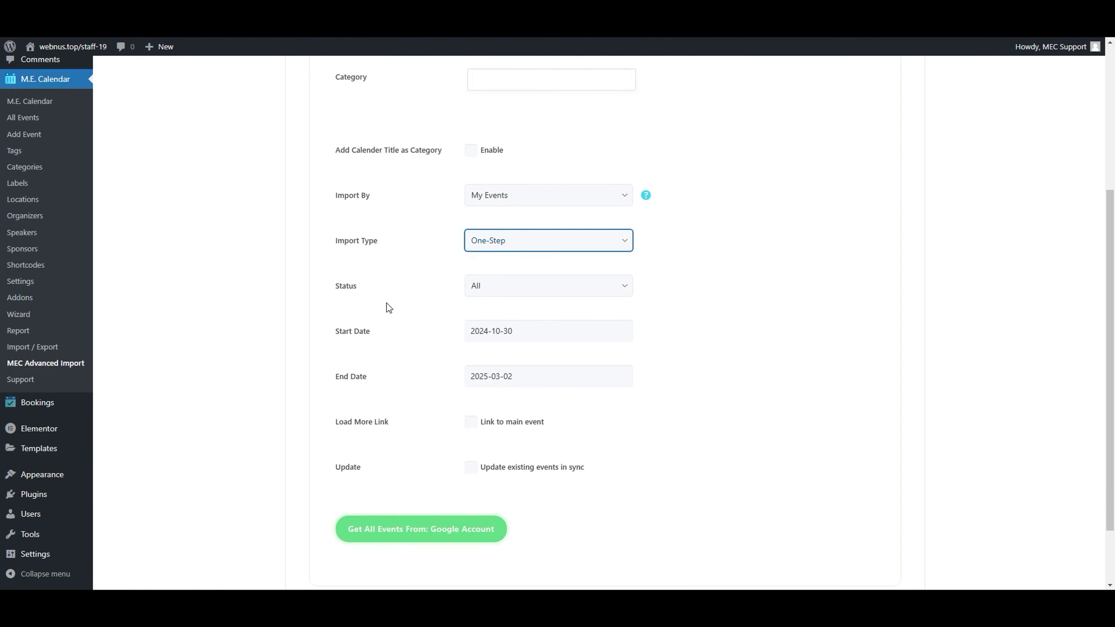
left_click(568, 290)
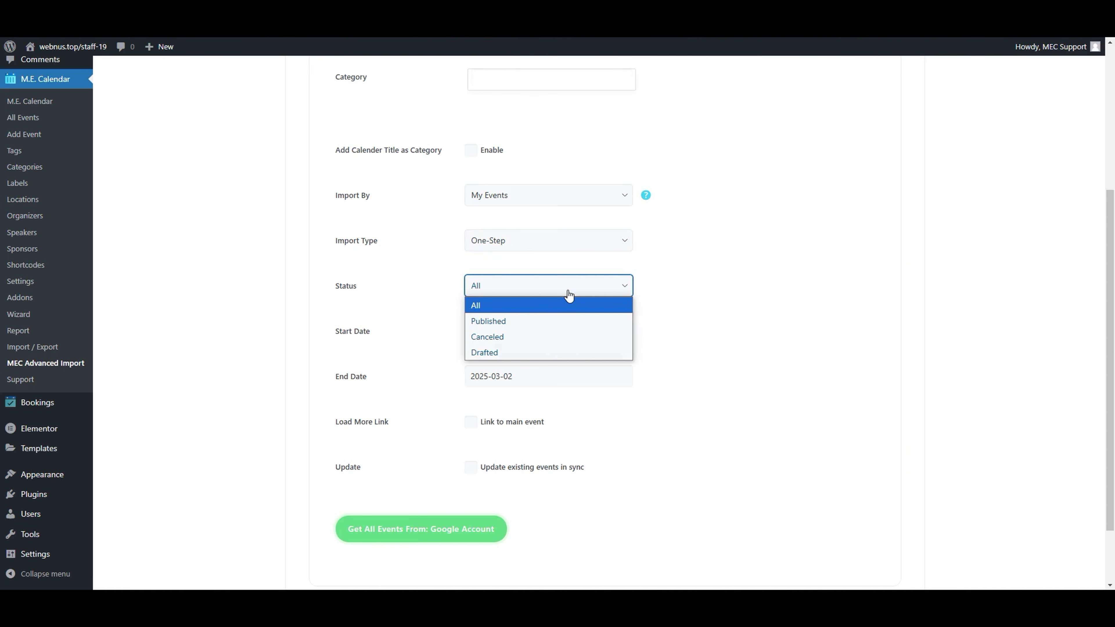
left_click(721, 297)
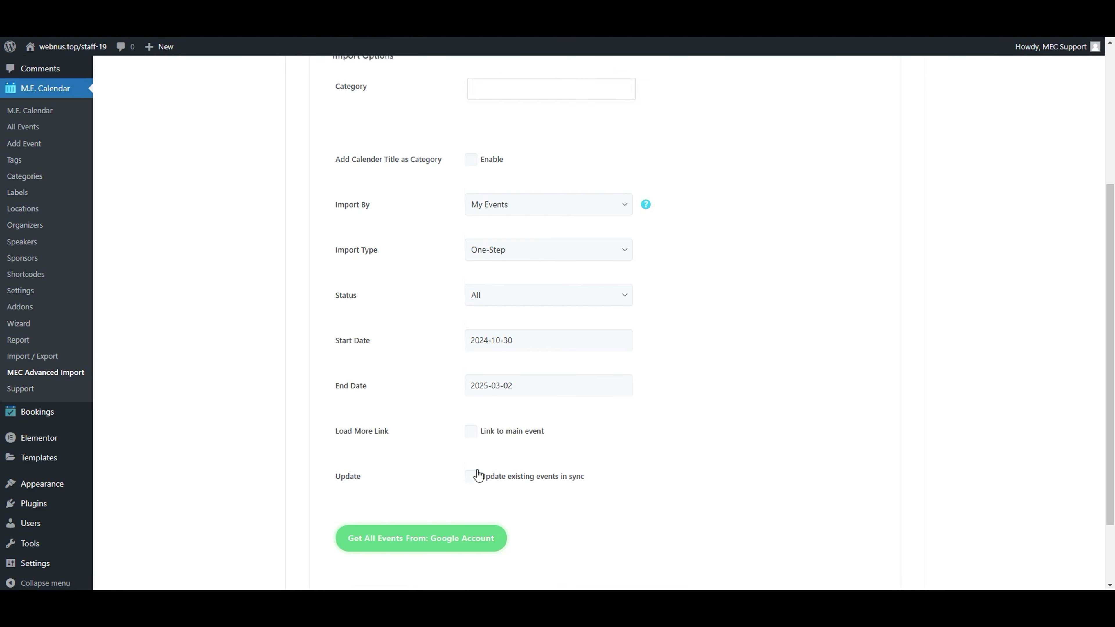
scroll(478, 473, "up", 5)
scroll(746, 374, "down", 1)
scroll(571, 489, "down", 4)
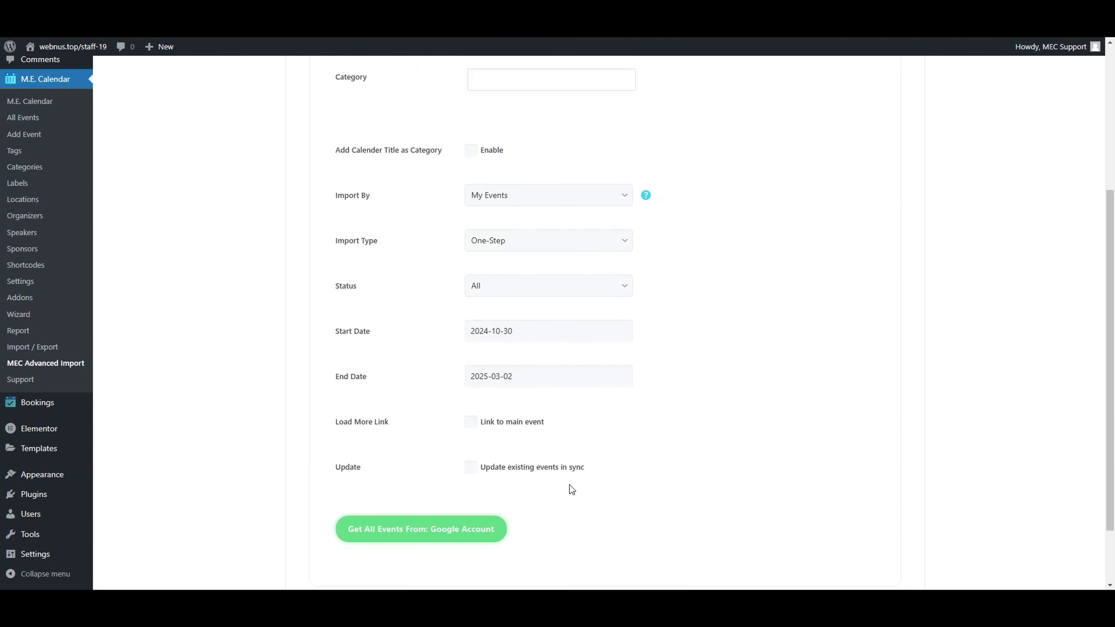
scroll(586, 479, "up", 3)
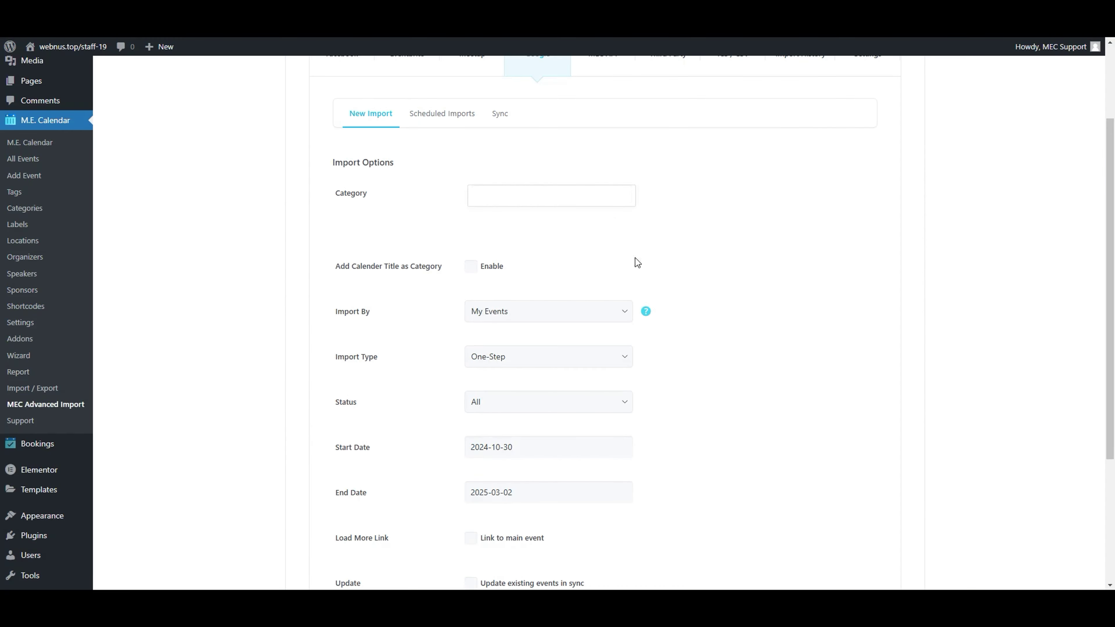
scroll(636, 258, "down", 3)
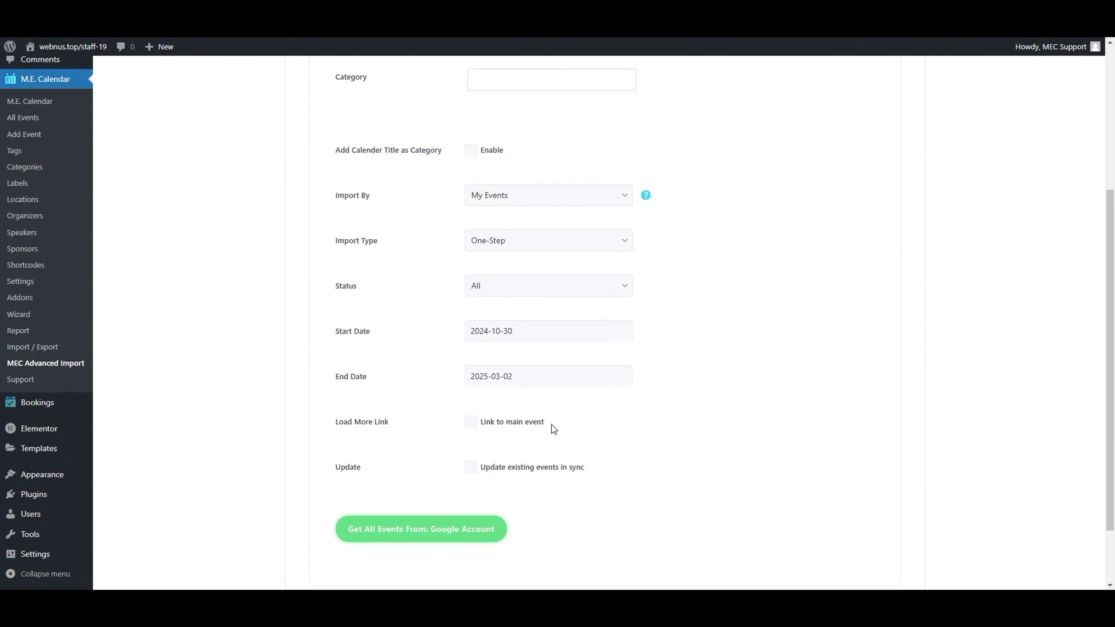
- Enable updating existing events in sync and get all events from the Google Account
left_click(471, 467)
scroll(729, 394, "down", 1)
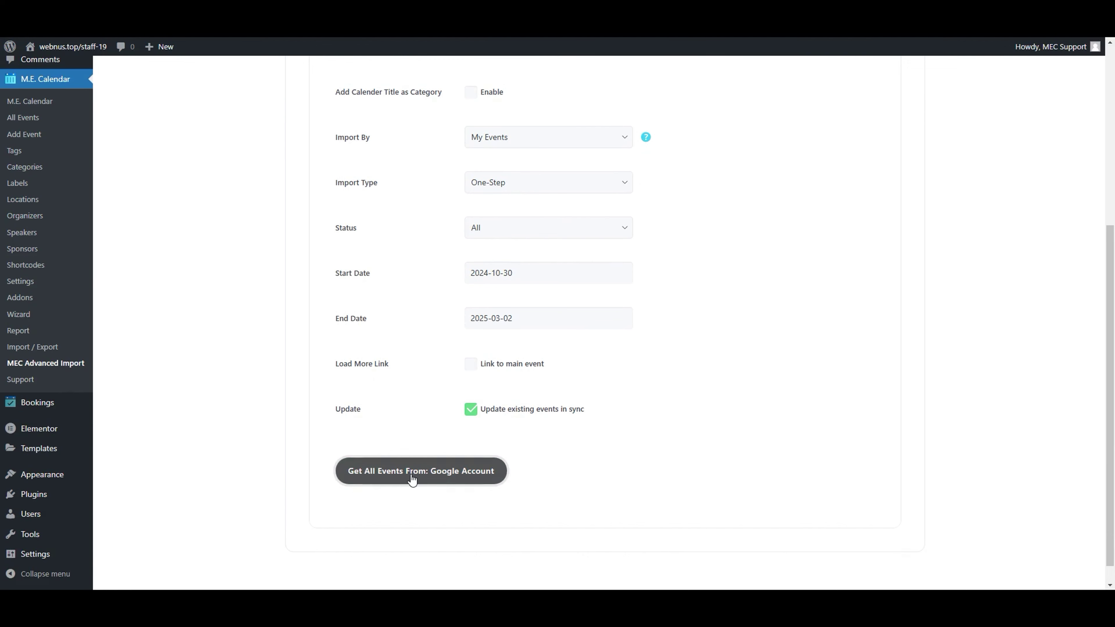
left_click(412, 472)
scroll(930, 337, "down", 3)
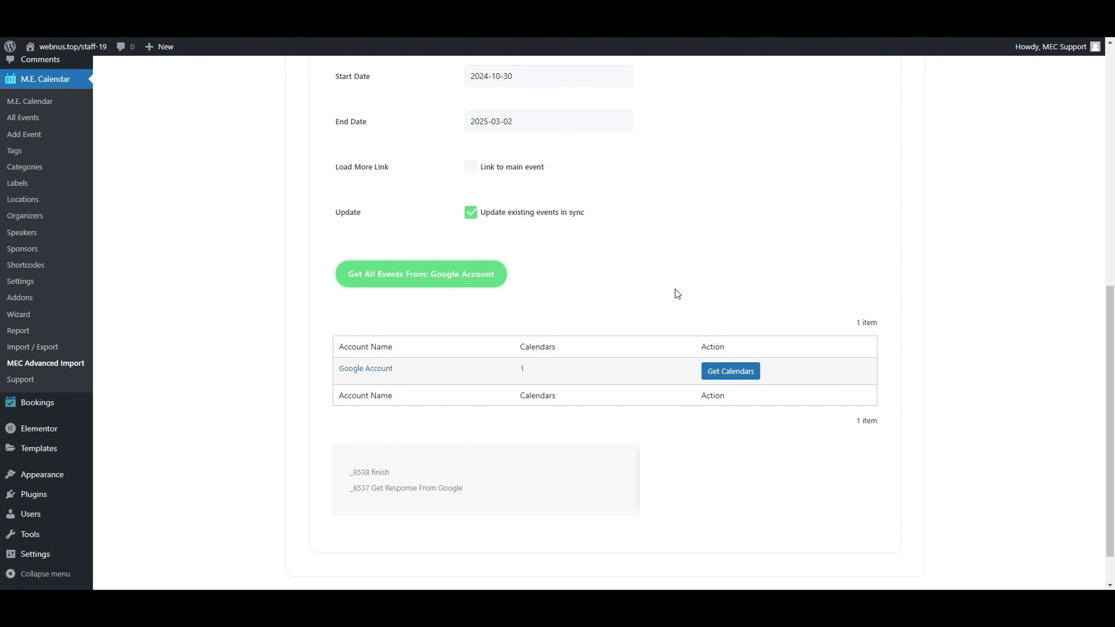
- Get the calendars of the Google Account and list the events of its MEC calendar
left_click(730, 375)
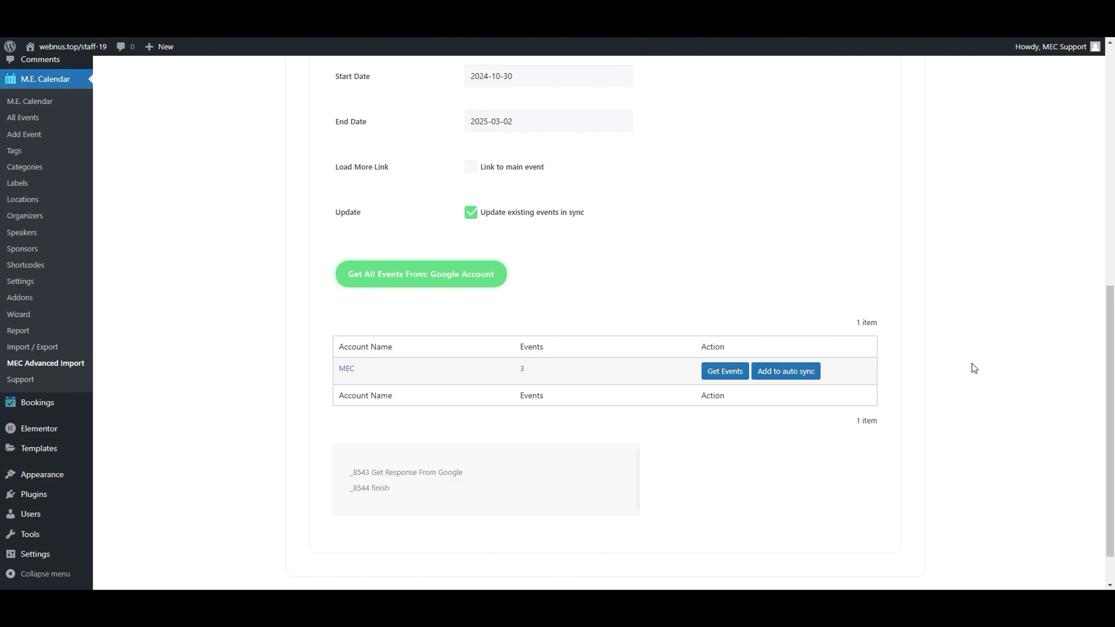
scroll(975, 365, "down", 1)
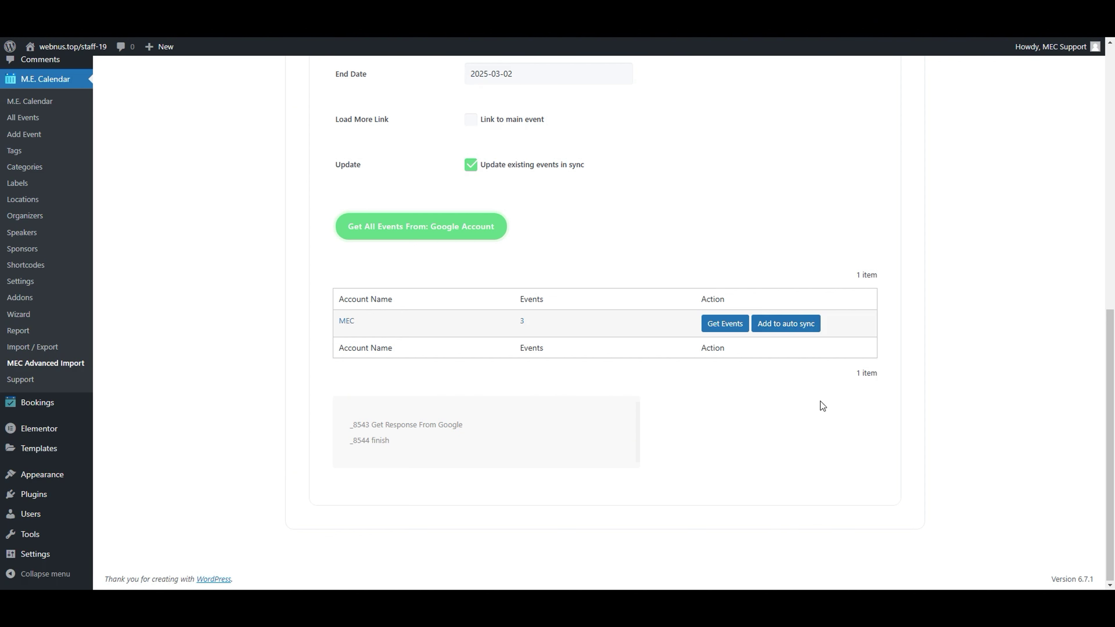
scroll(969, 390, "up", 6)
scroll(970, 392, "up", 3)
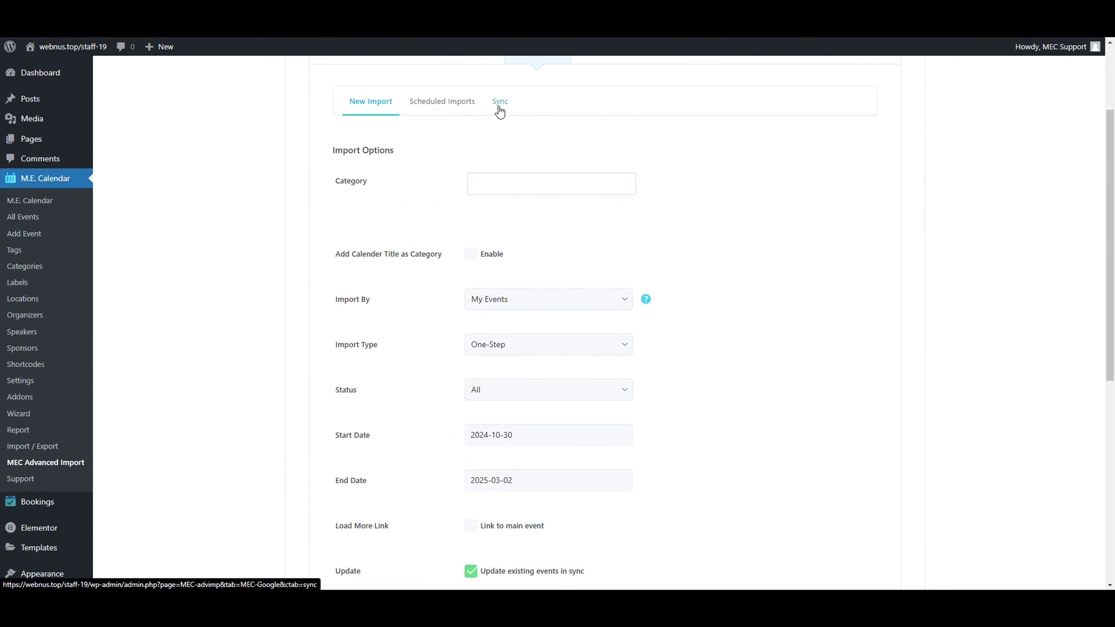
scroll(962, 273, "down", 7)
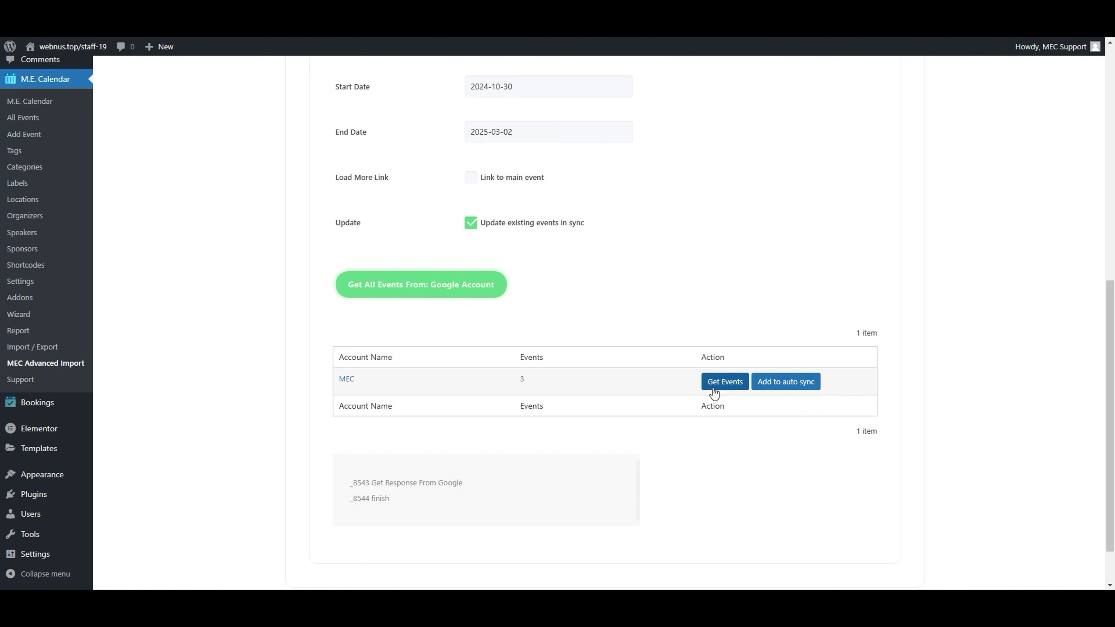
left_click(722, 385)
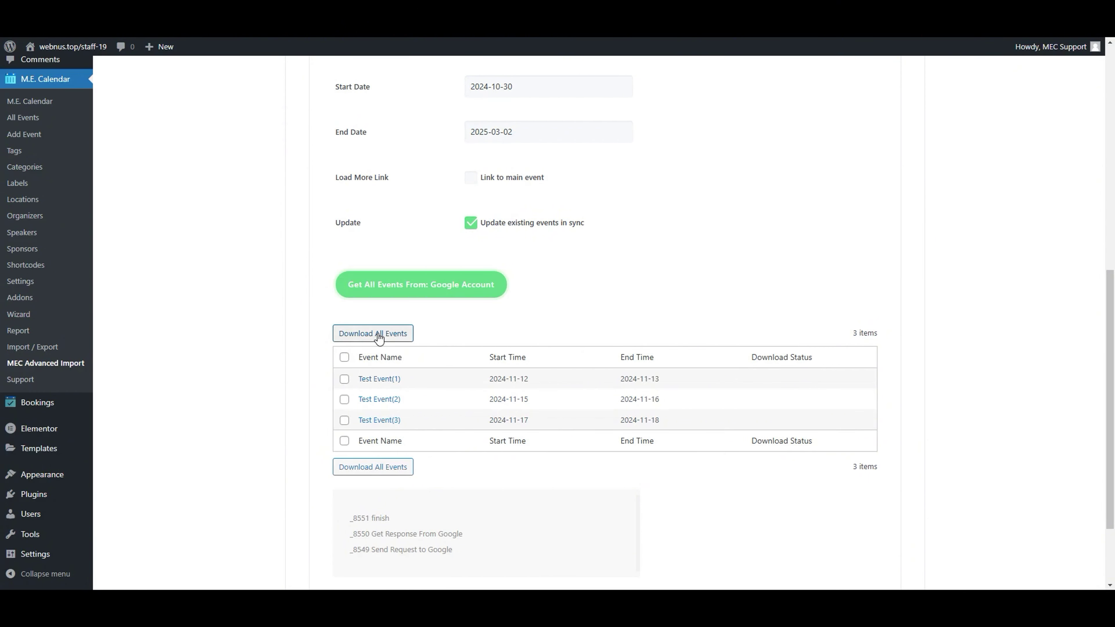
- Try selecting only Test Event(1) for download, clear the selection, and download all events of the MEC calendar
left_click(344, 380)
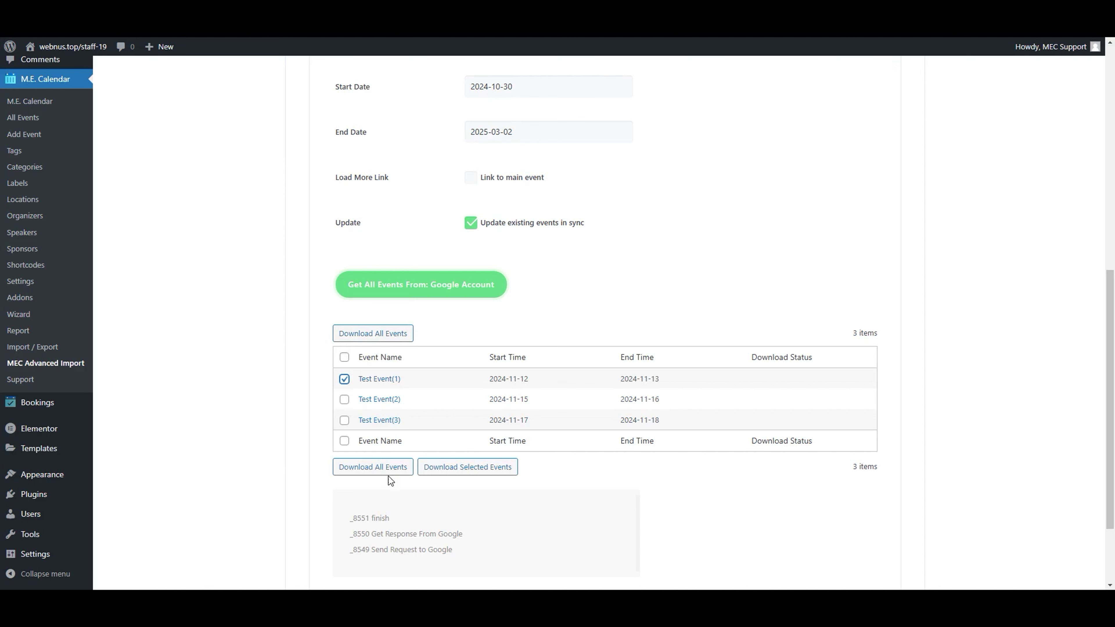
left_click(478, 469)
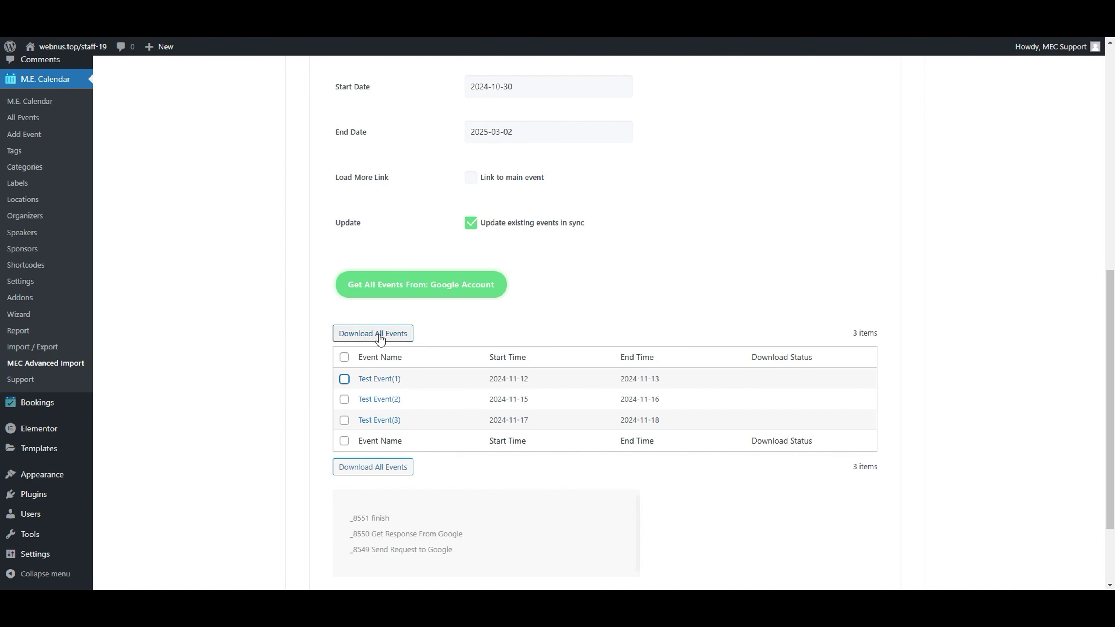
left_click(356, 336)
scroll(830, 219, "down", 2)
scroll(829, 220, "down", 1)
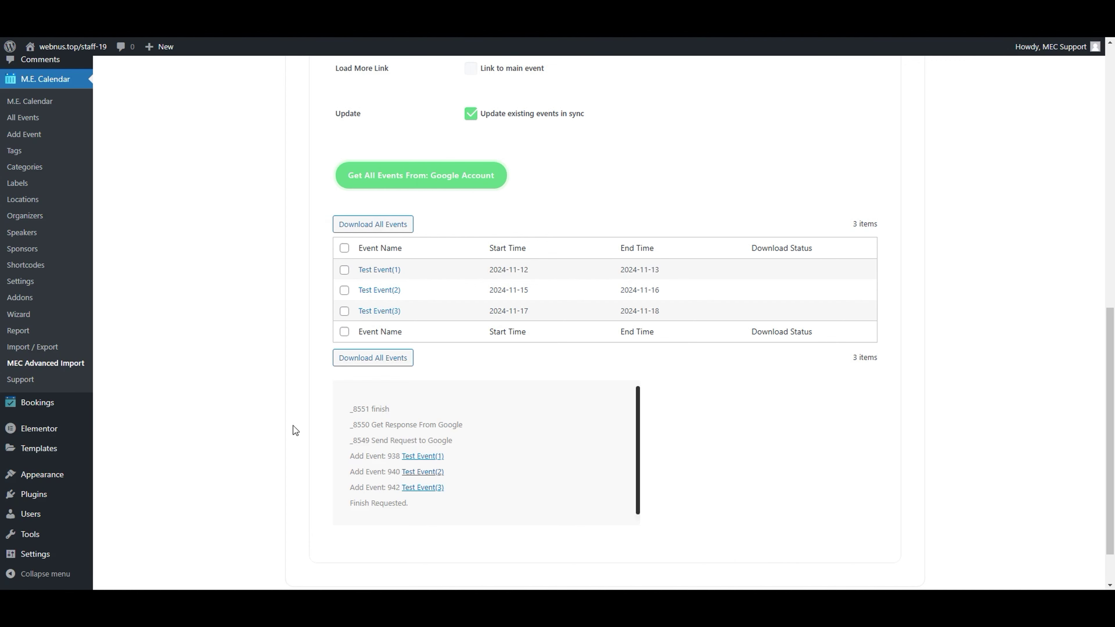
- Open the All Events list in a new browser tab to check the imported events, and return to the importer
scroll(400, 430, "up", 2)
right_click(63, 175)
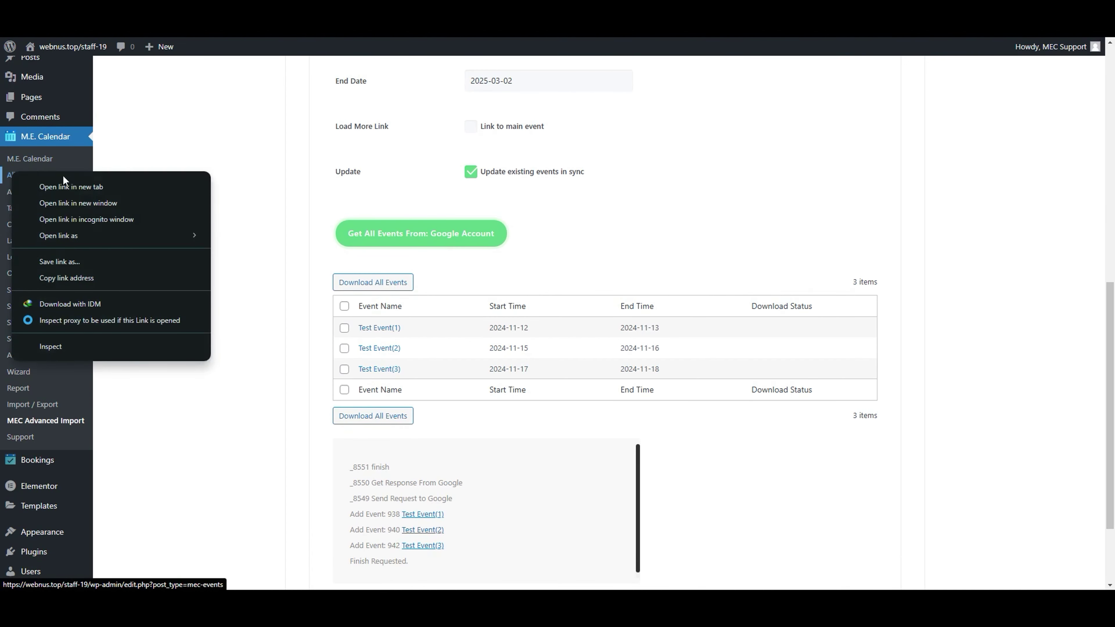
left_click(95, 187)
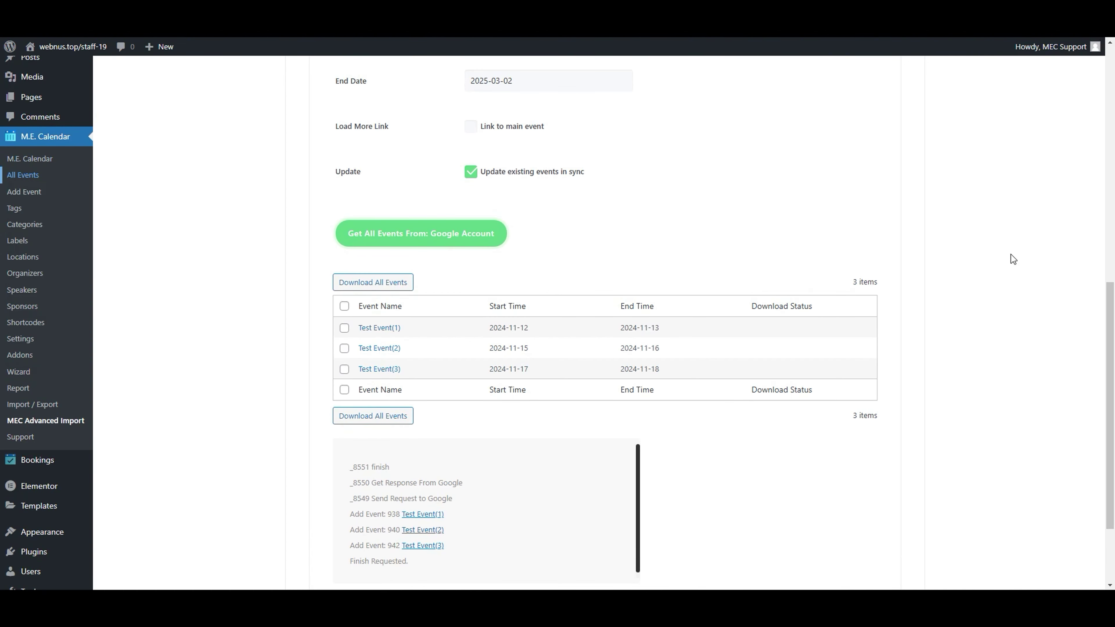
key("ctrl+Tab")
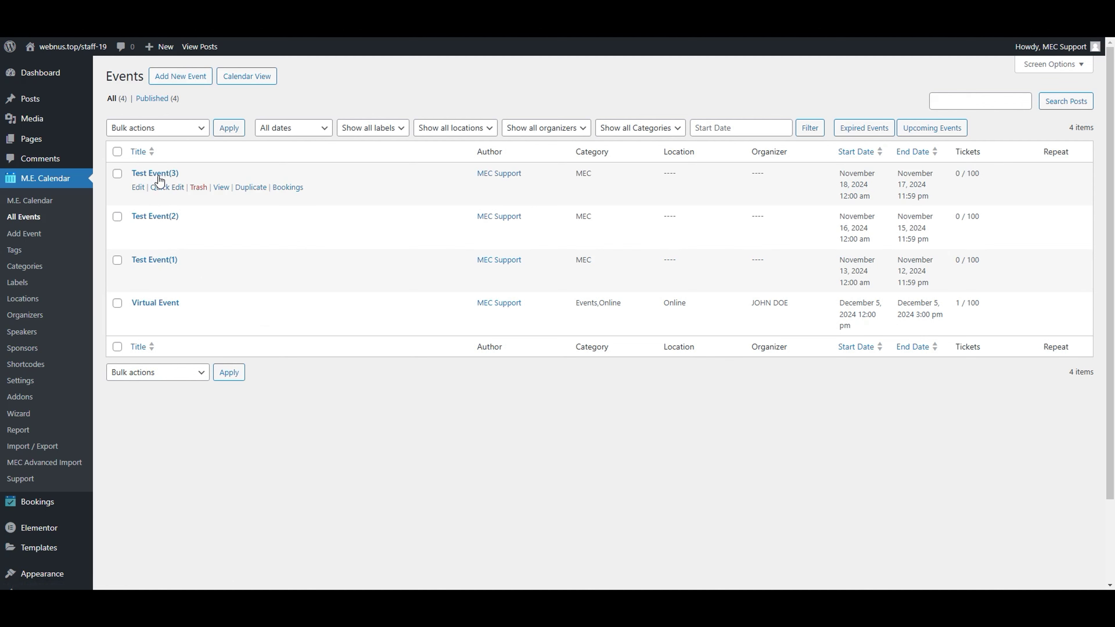
key("ctrl+Tab")
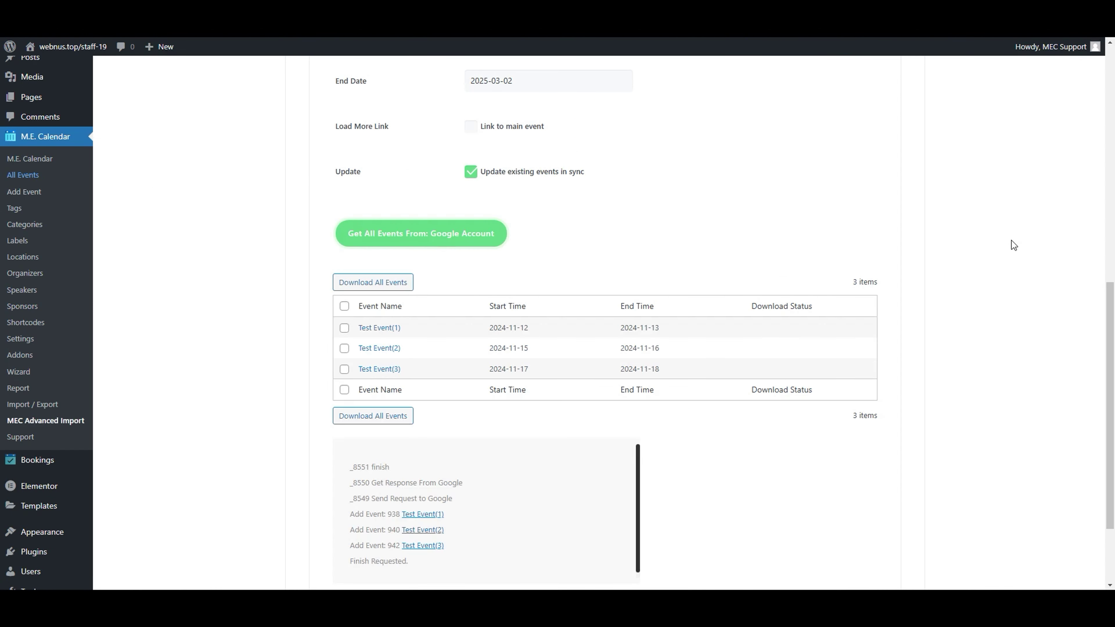
- Set the Google import type to Scheduled with a frequency of Once Hourly
scroll(839, 341, "up", 5)
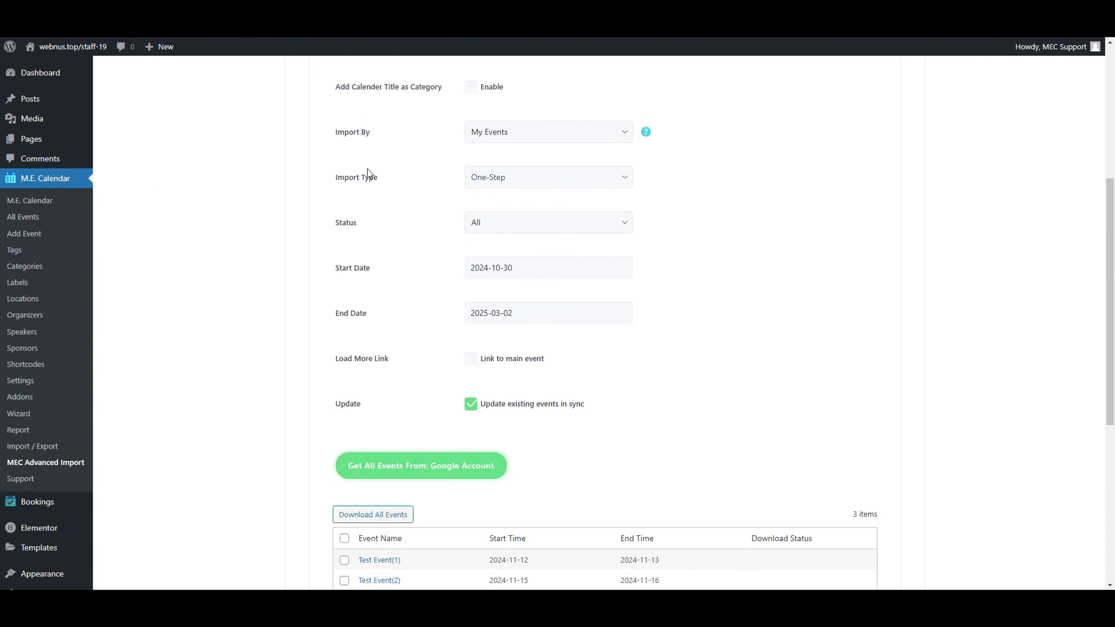
scroll(777, 317, "up", 3)
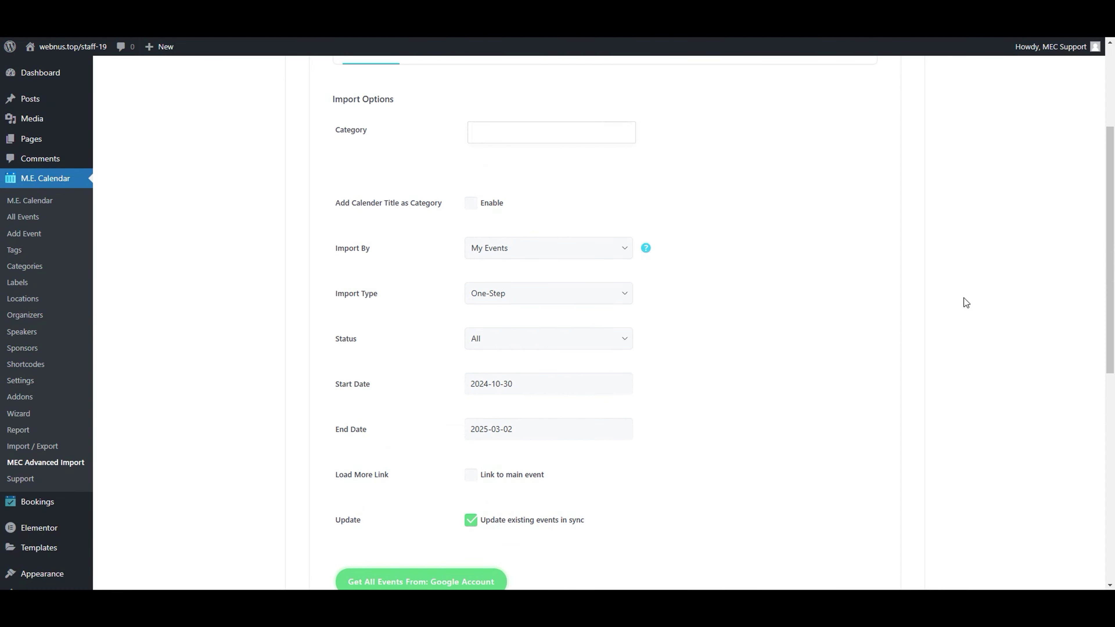
scroll(562, 291, "down", 1)
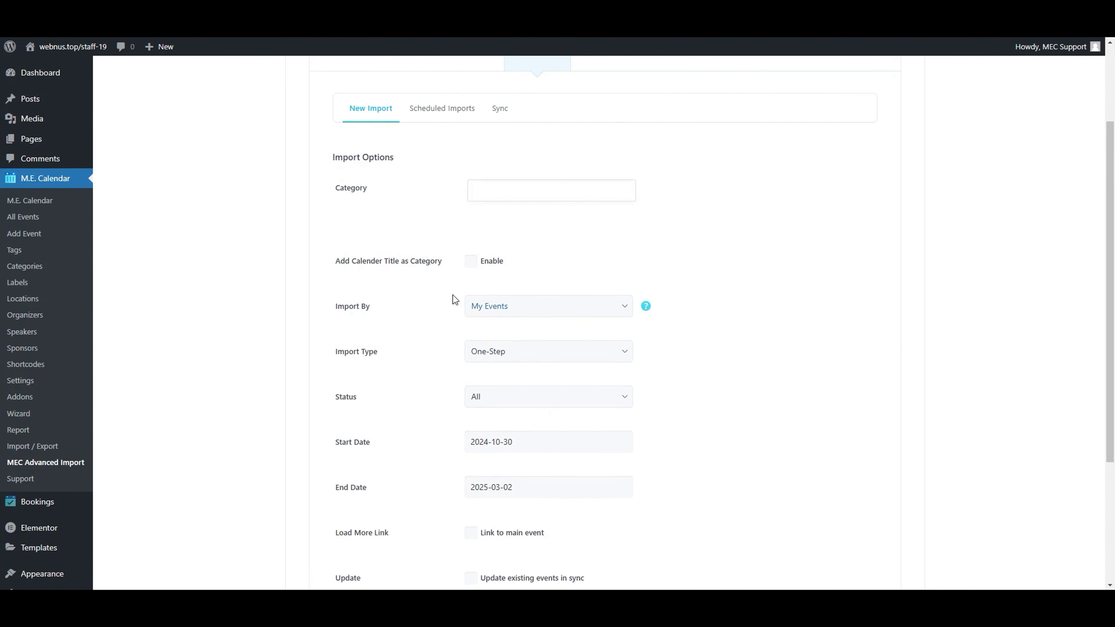
scroll(720, 291, "down", 1)
scroll(514, 264, "up", 1)
scroll(514, 261, "down", 1)
left_click(507, 296)
left_click(523, 326)
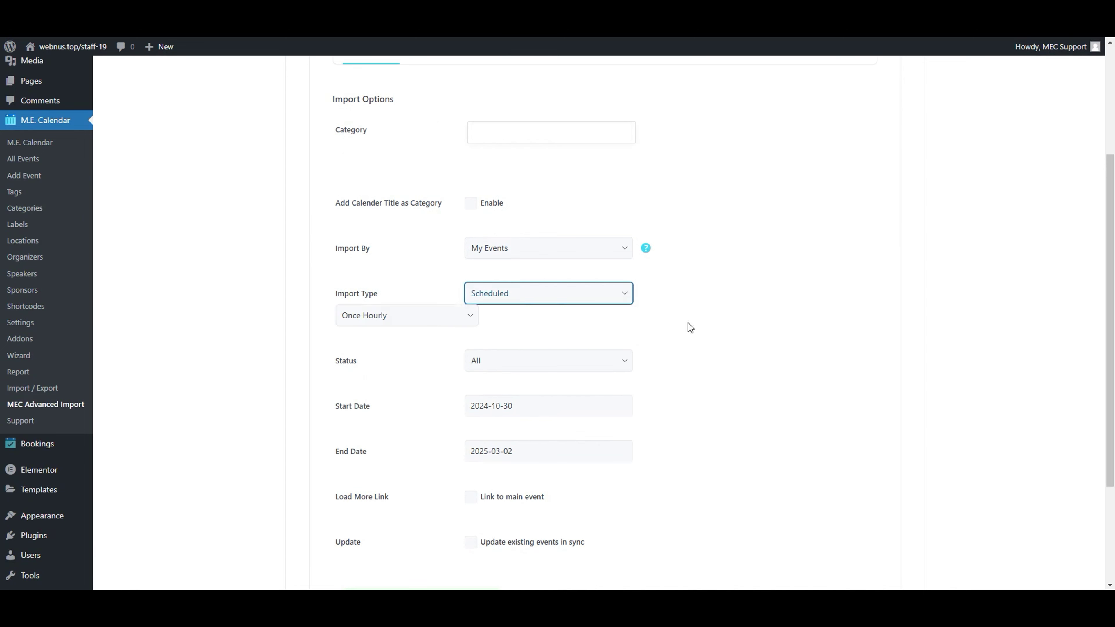
left_click(369, 316)
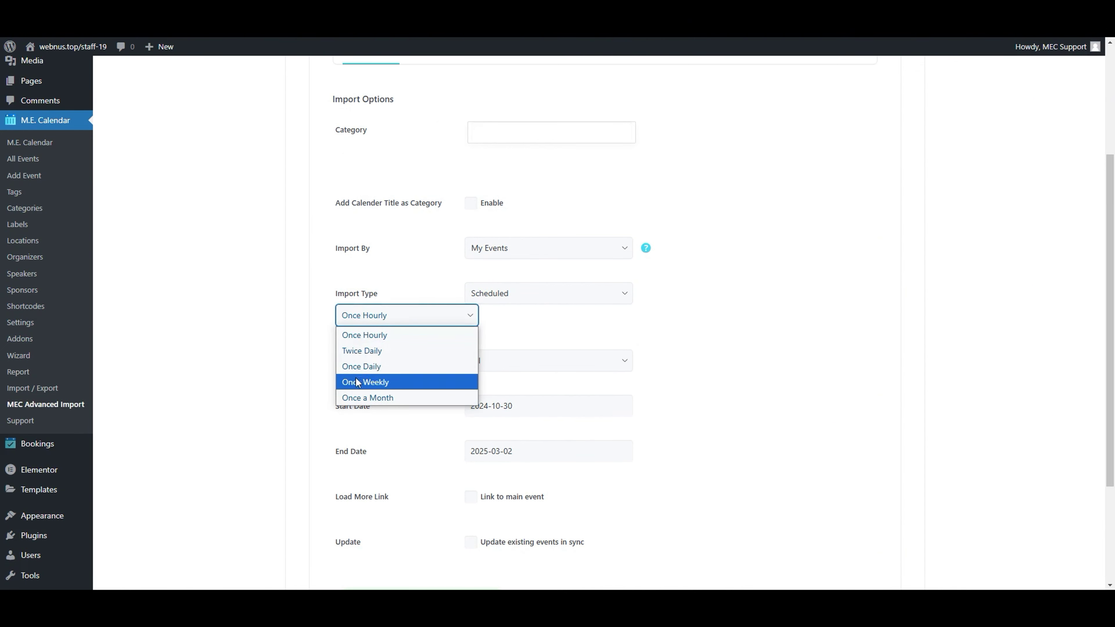
left_click(363, 335)
scroll(729, 331, "down", 3)
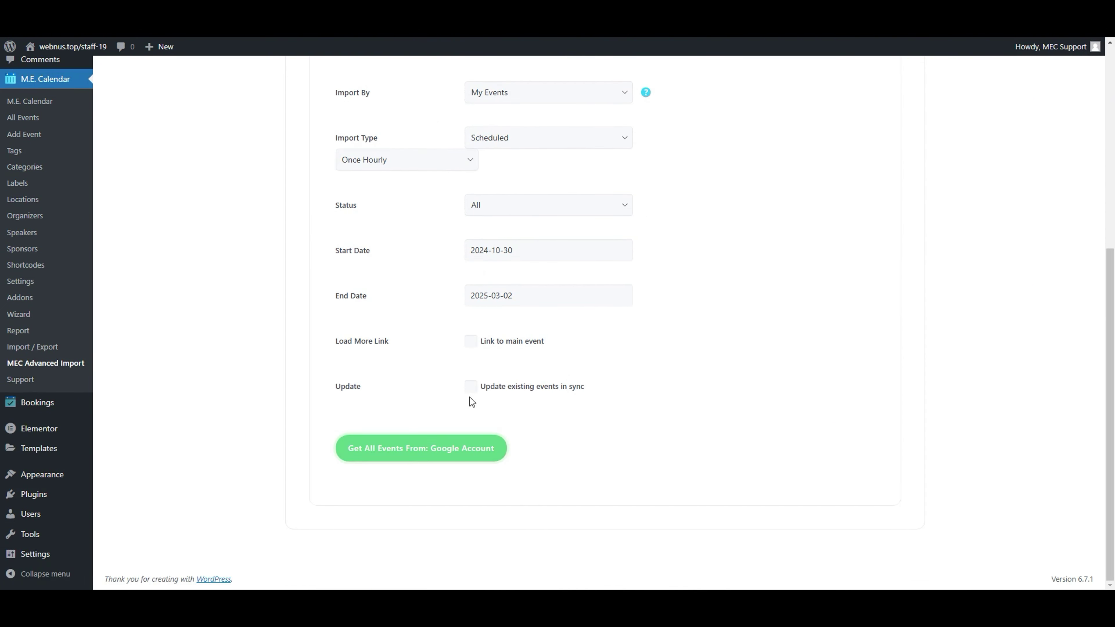
- Enable updating existing events in sync for the scheduled import and get all events from the Google Account
left_click(471, 387)
left_click(422, 457)
scroll(846, 303, "down", 2)
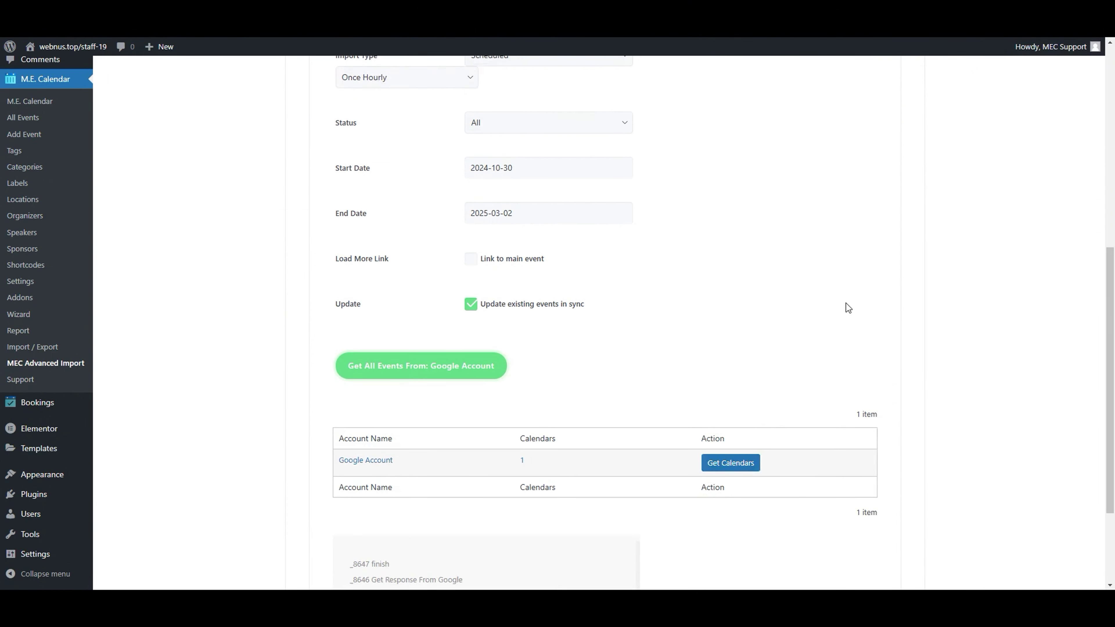
- Get the Google Account's calendars for the scheduled import and list the MEC calendar's events
scroll(846, 304, "down", 1)
left_click(732, 429)
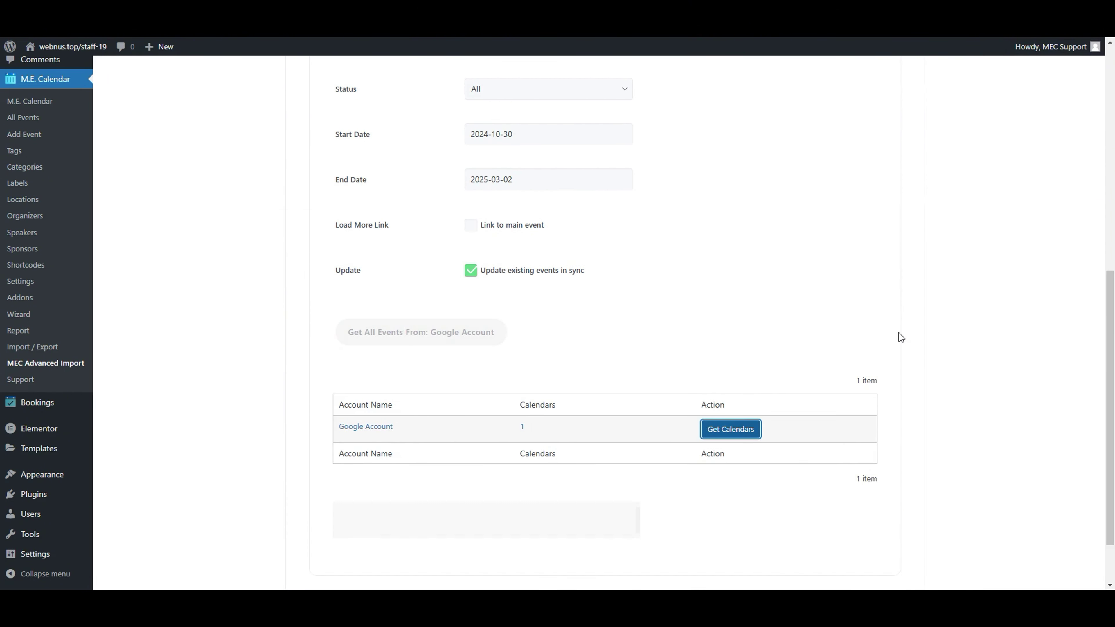
scroll(899, 333, "down", 3)
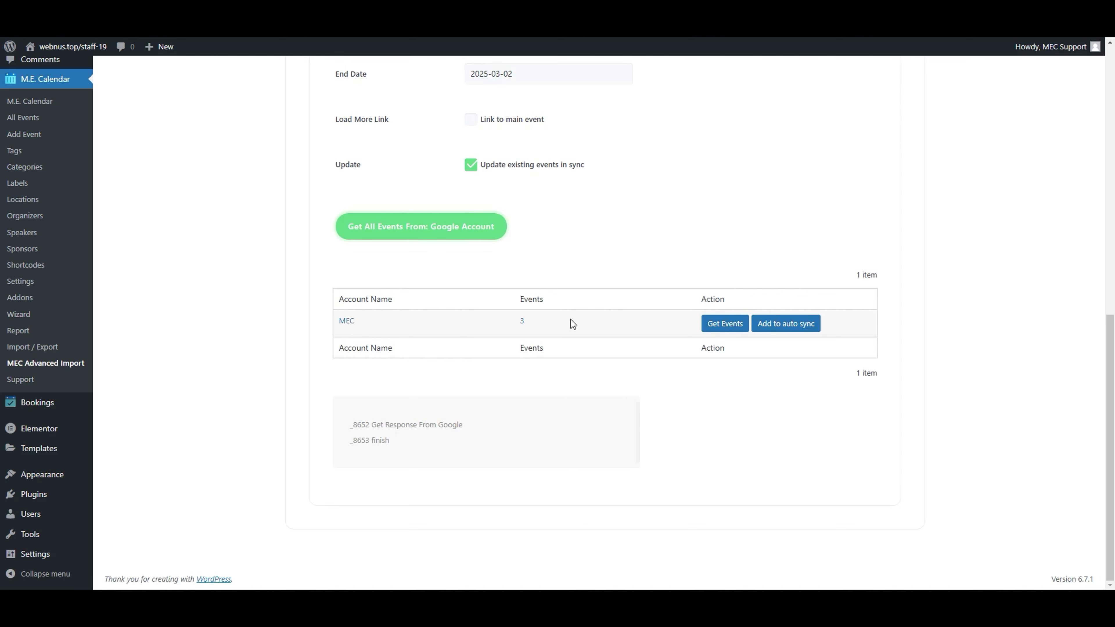
left_click(725, 324)
scroll(615, 263, "down", 2)
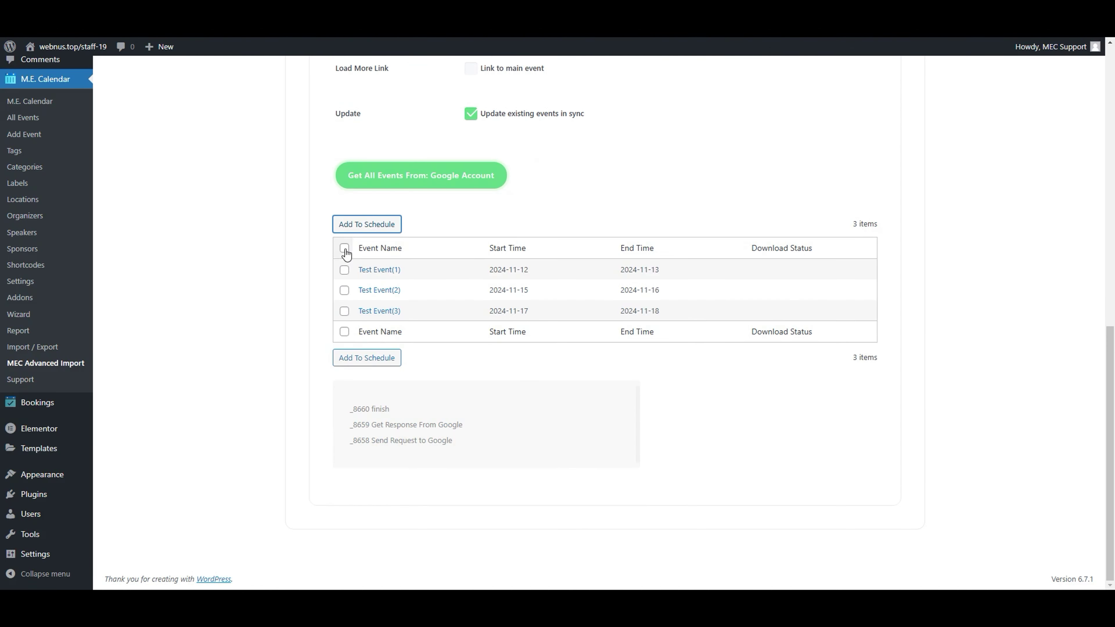
- Select all the listed Google events and add them to the import schedule
left_click(344, 248)
left_click(363, 224)
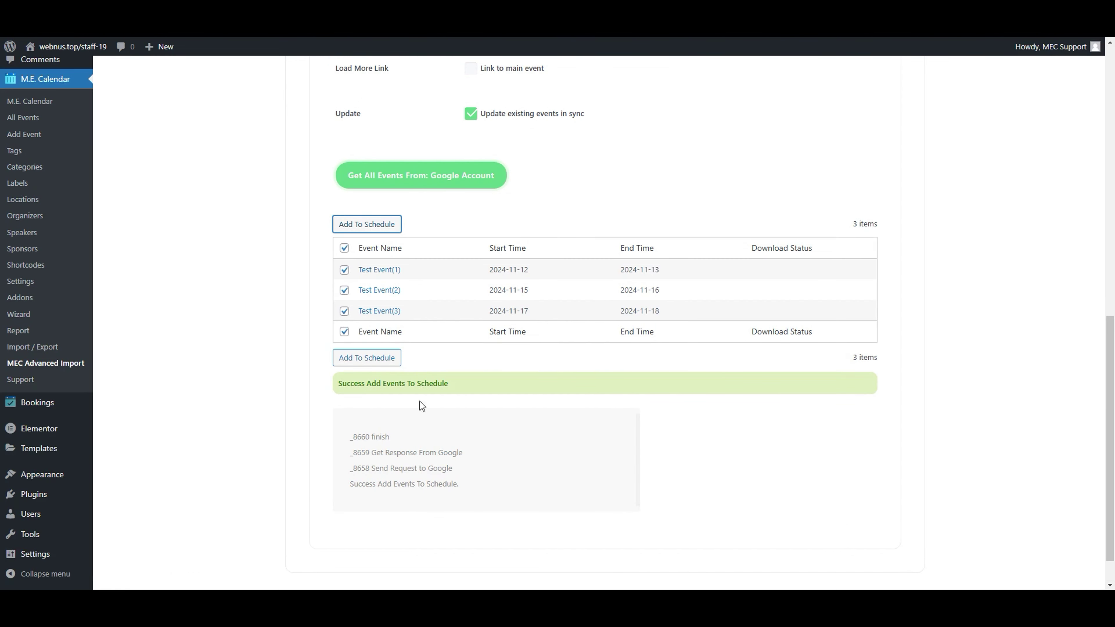
scroll(718, 410, "up", 12)
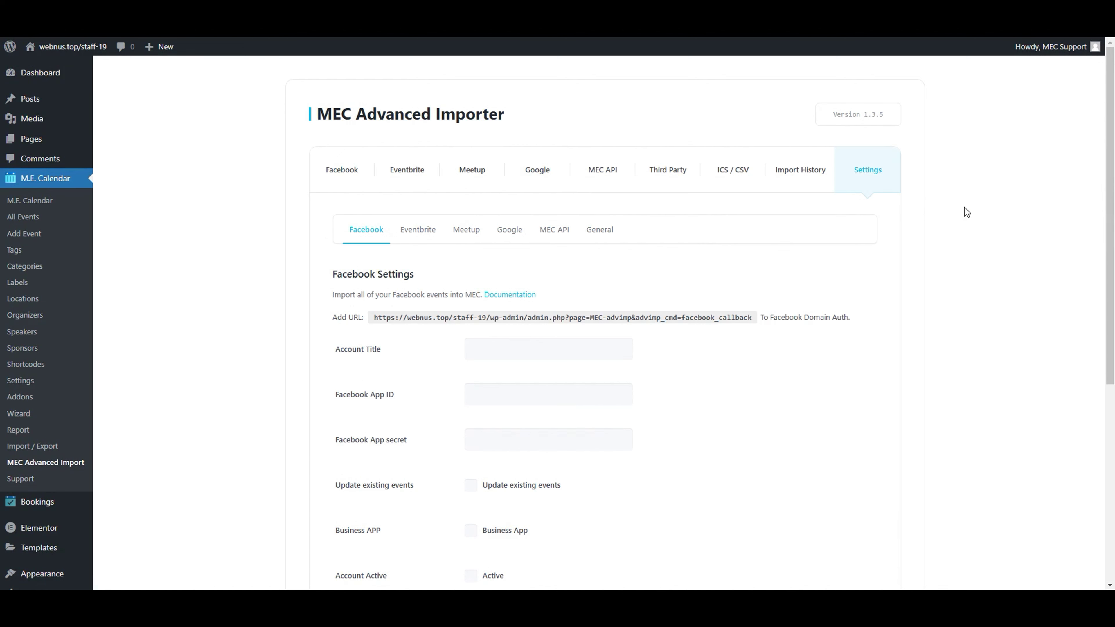
- In the importer's General settings, set Per Page Table to 20 and save
left_click(602, 232)
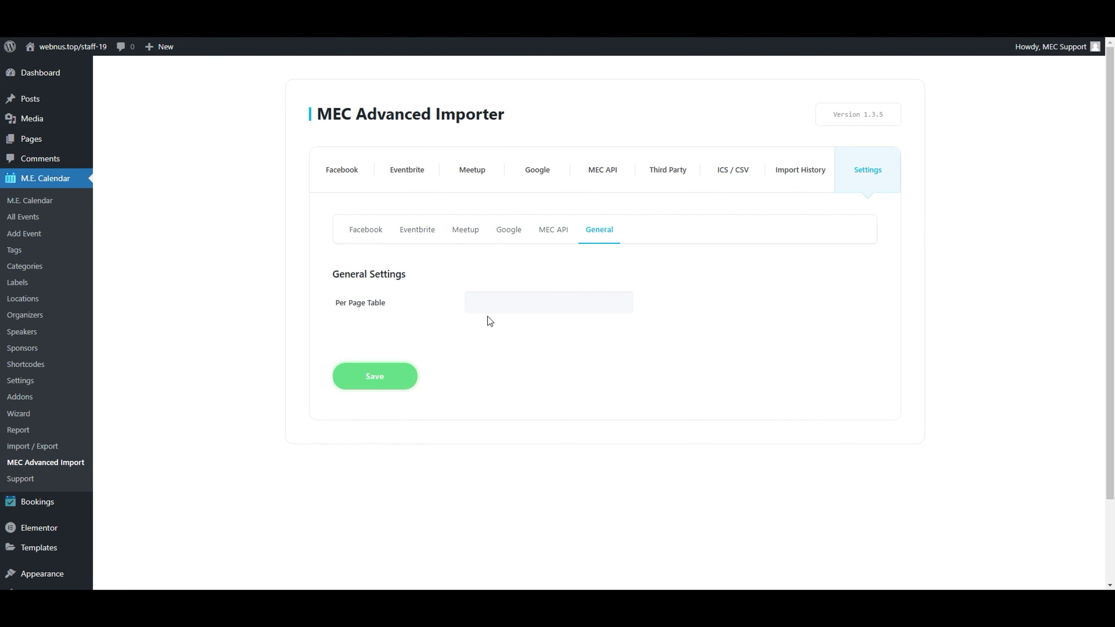
left_click(493, 303)
type("20")
left_click(416, 372)
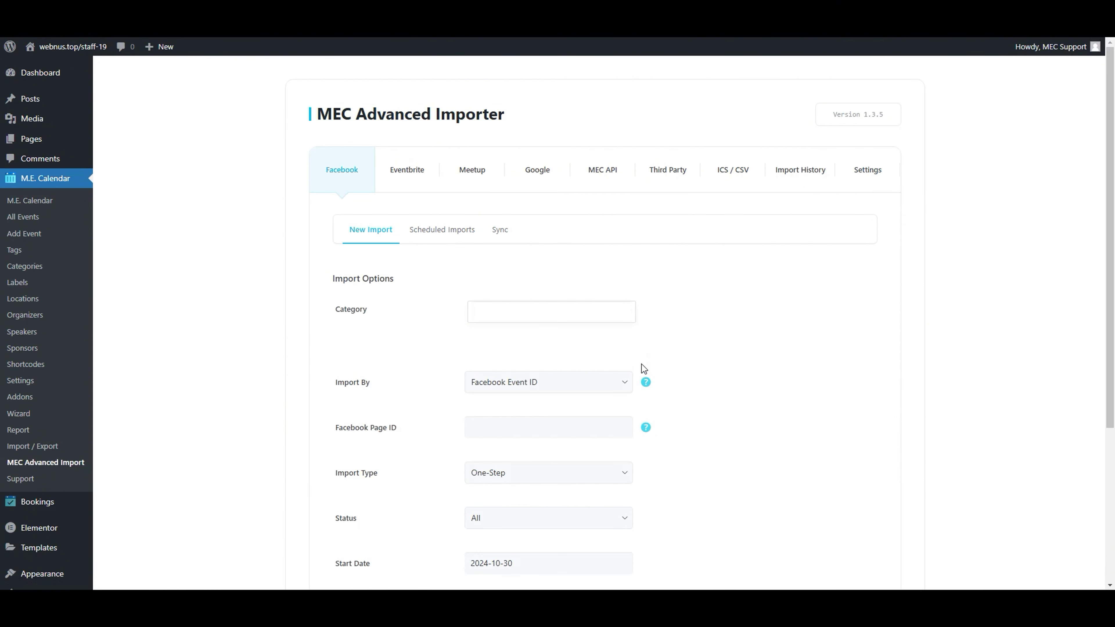
- In the new Facebook import, set Import By to Facebook Page and fill in the Facebook Page ID
scroll(488, 520, "down", 2)
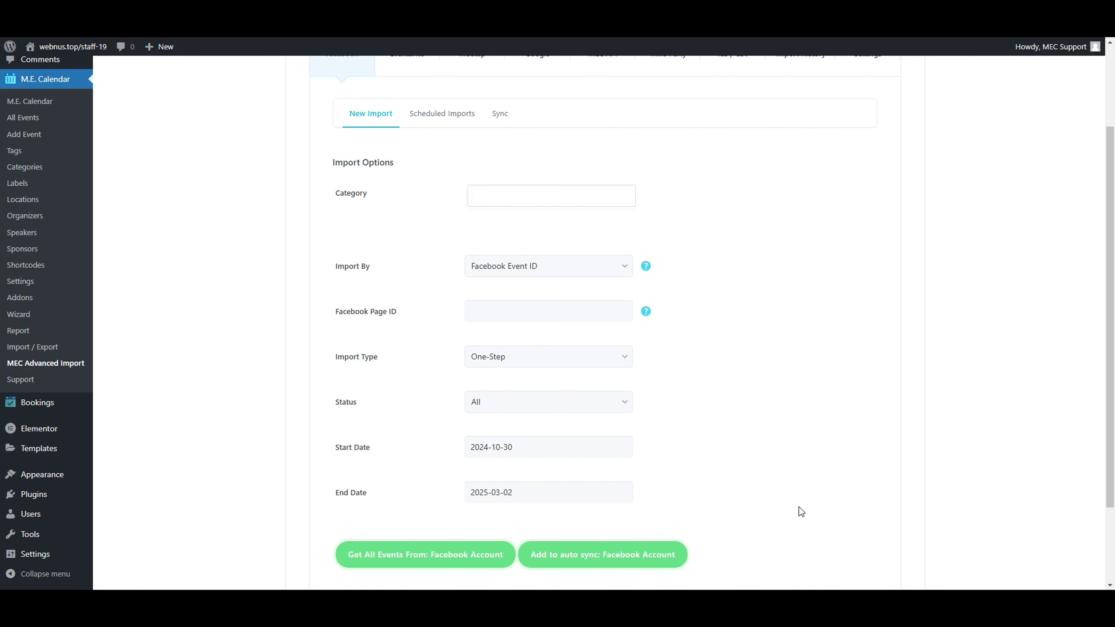
scroll(799, 509, "up", 3)
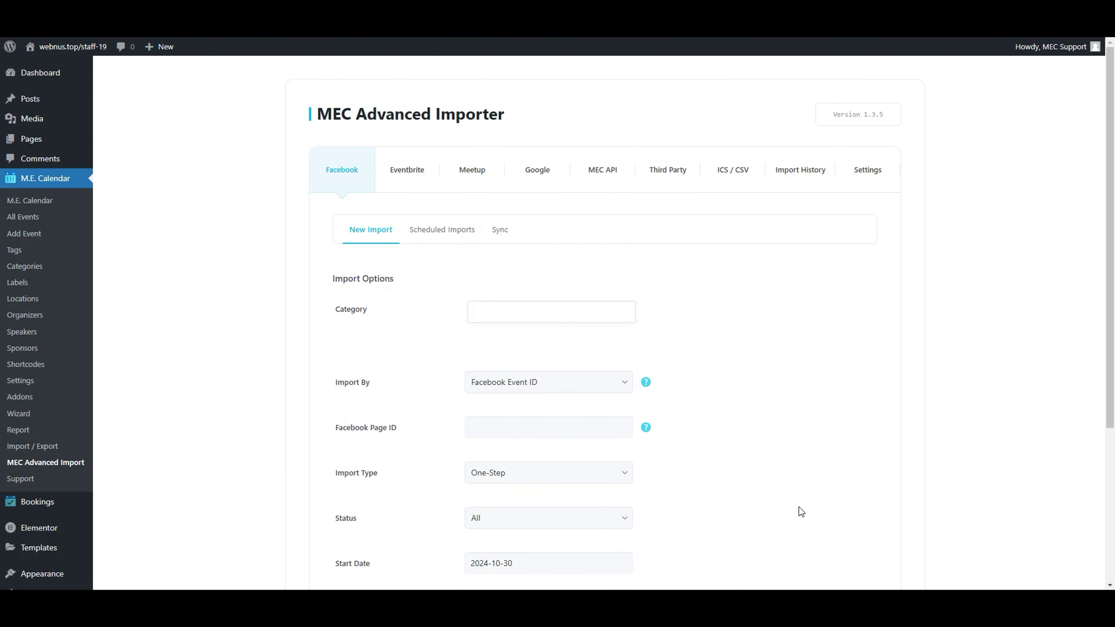
scroll(799, 509, "down", 4)
left_click(540, 220)
left_click(507, 253)
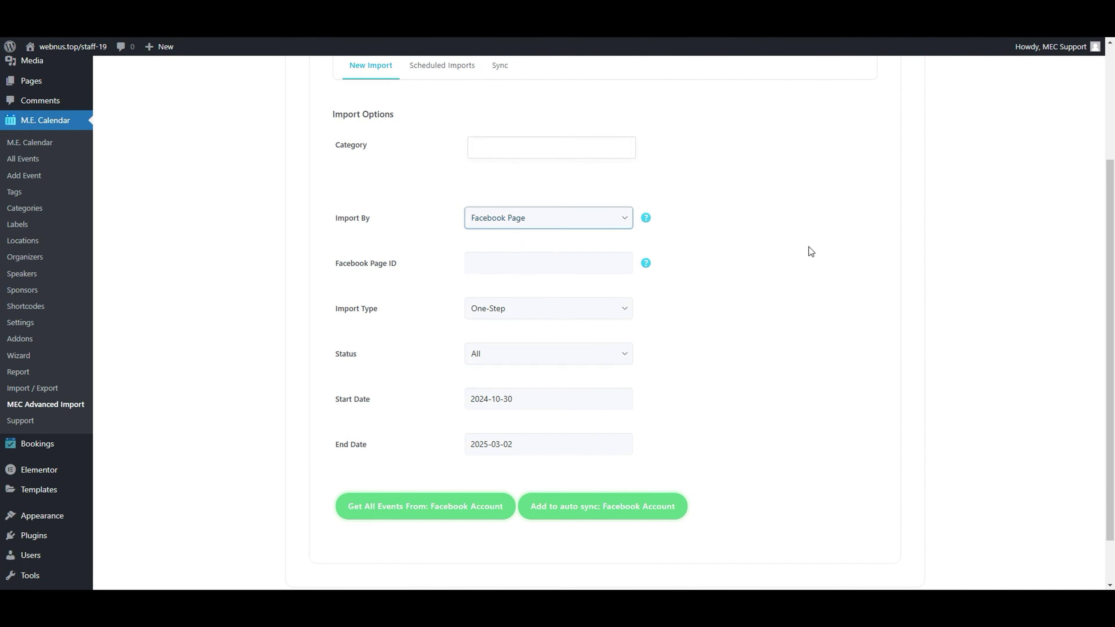
left_click(530, 262)
left_click(553, 293)
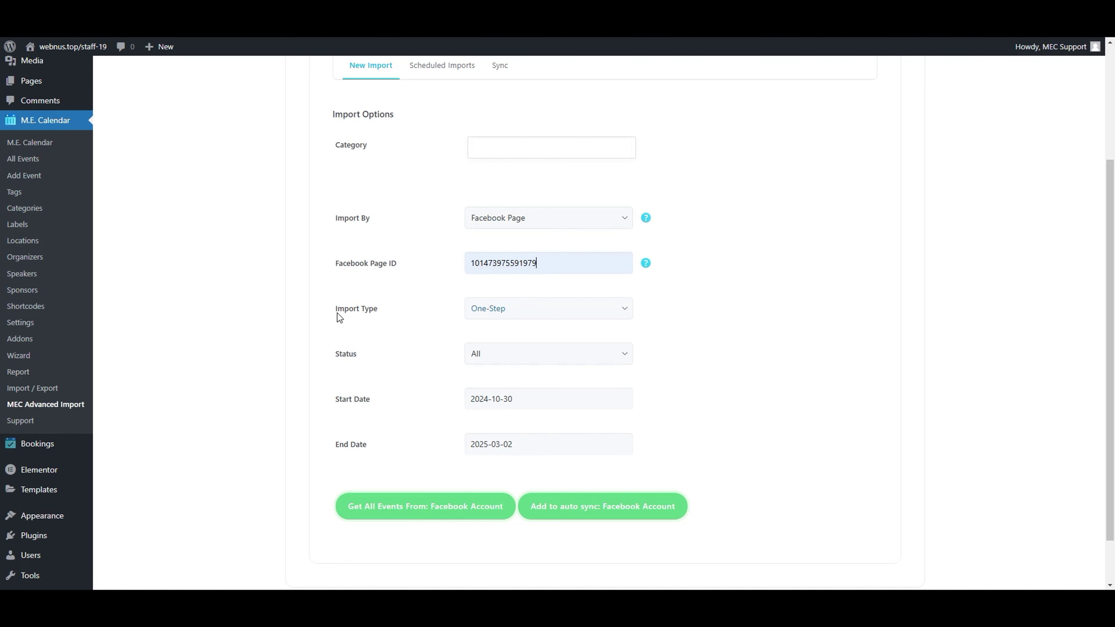
- Examine the Facebook import's status choices, date range, and the options to get all events or add the account to auto sync
scroll(501, 308, "down", 1)
left_click(499, 302)
left_click(722, 313)
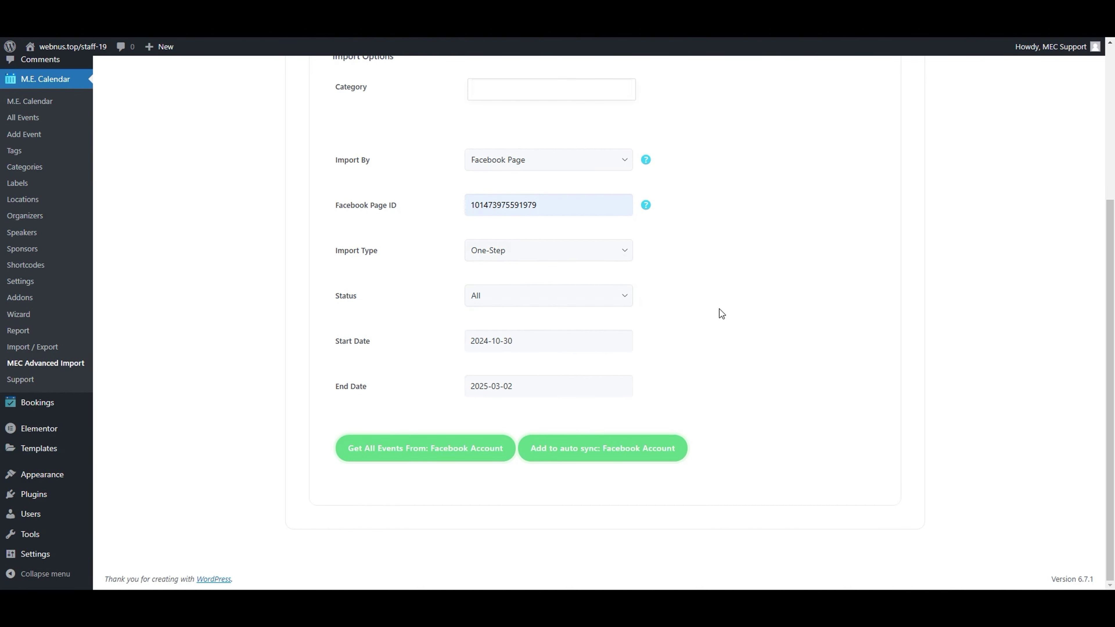
scroll(745, 503, "up", 1)
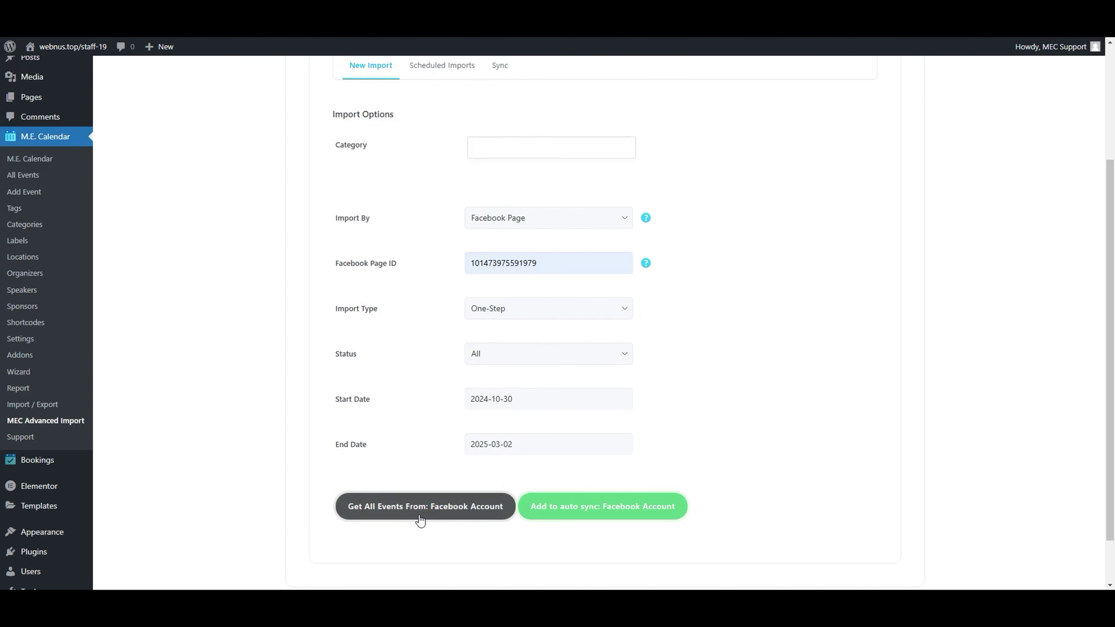
scroll(768, 509, "down", 1)
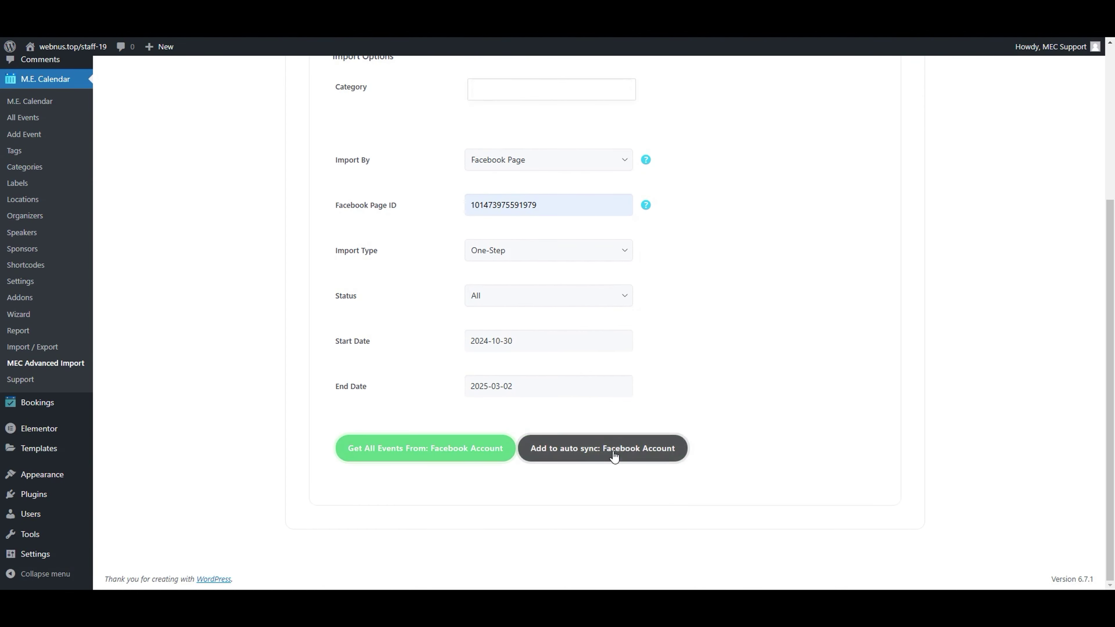
scroll(613, 456, "up", 1)
scroll(613, 456, "up", 2)
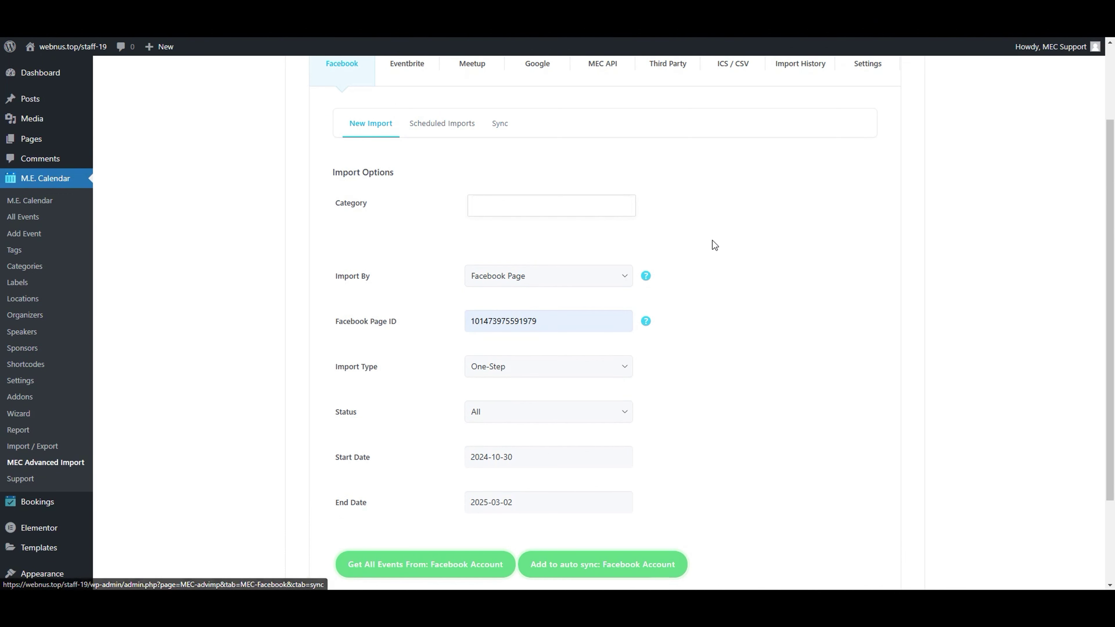
scroll(714, 264, "down", 3)
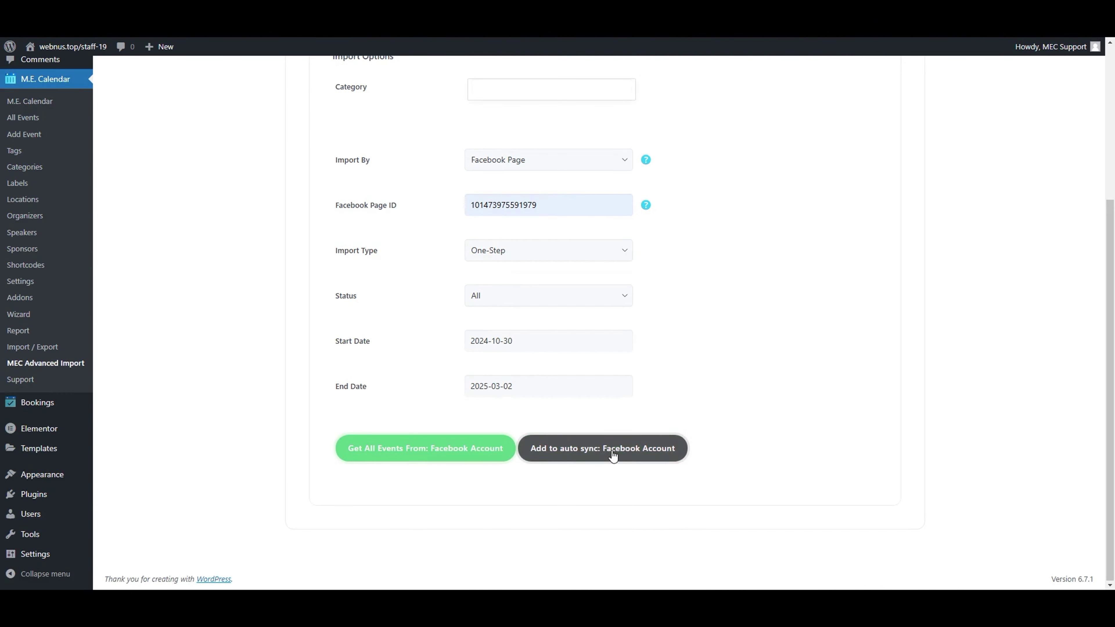
- Add the Facebook account to auto sync and open the Facebook Sync list
left_click(613, 456)
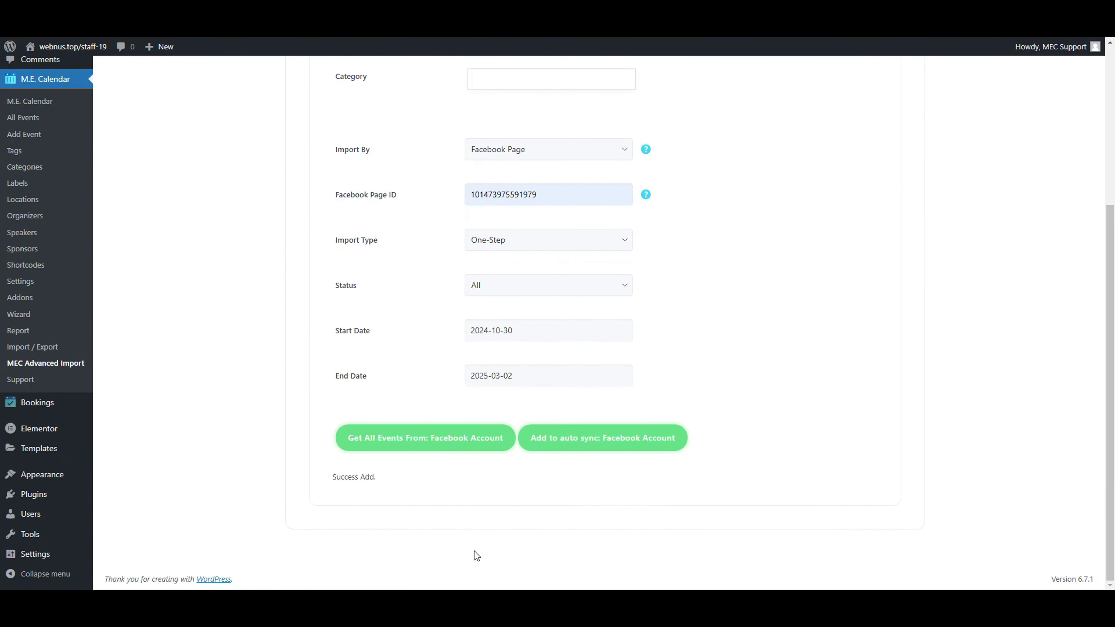
scroll(381, 483, "up", 6)
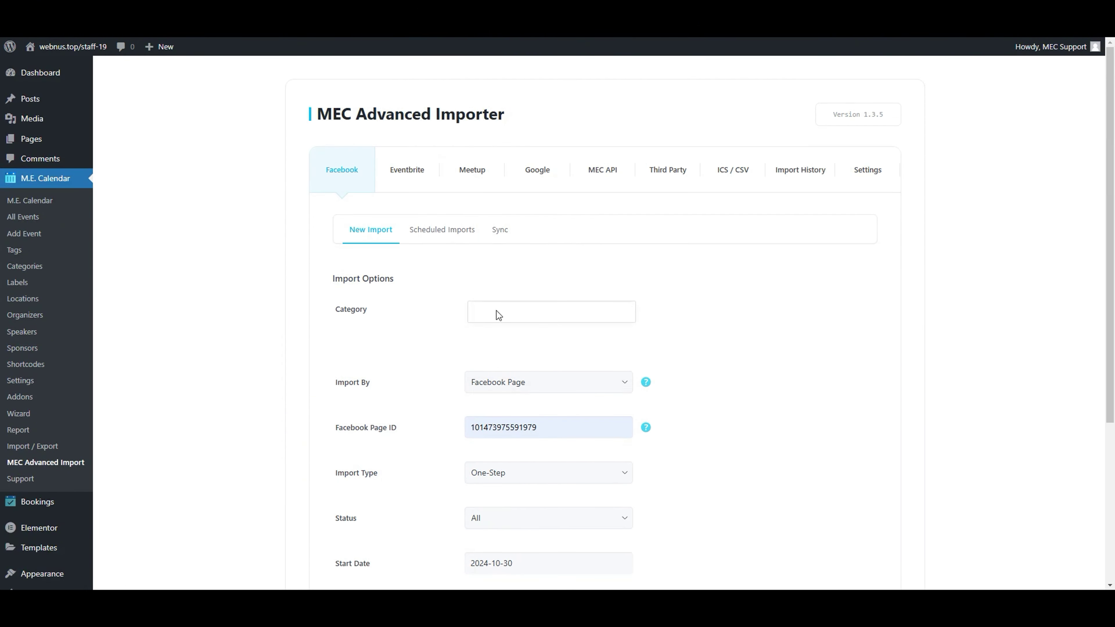
left_click(500, 230)
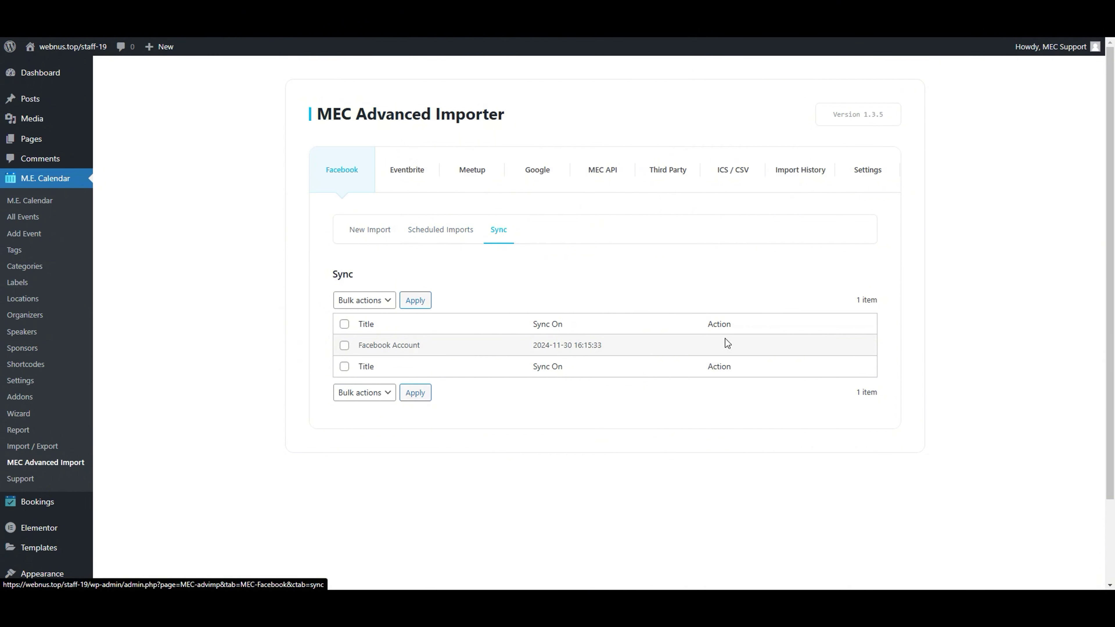
- Open a new Eventbrite import and choose My Events for Import By
left_click(408, 171)
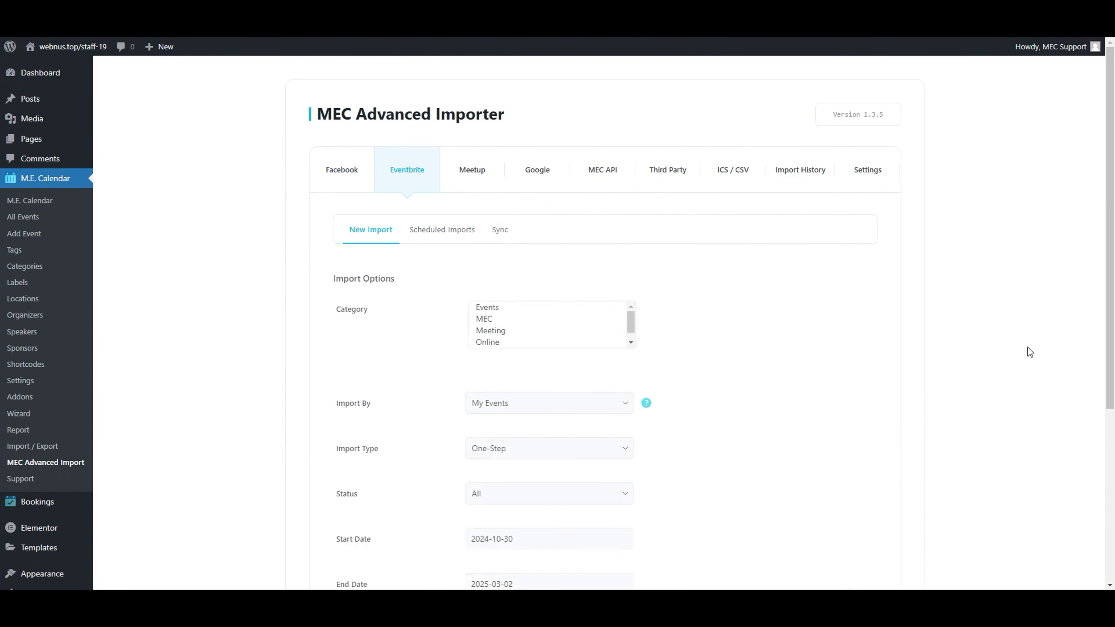
scroll(917, 402, "down", 2)
scroll(949, 413, "down", 3)
scroll(625, 284, "up", 2)
scroll(549, 480, "down", 1)
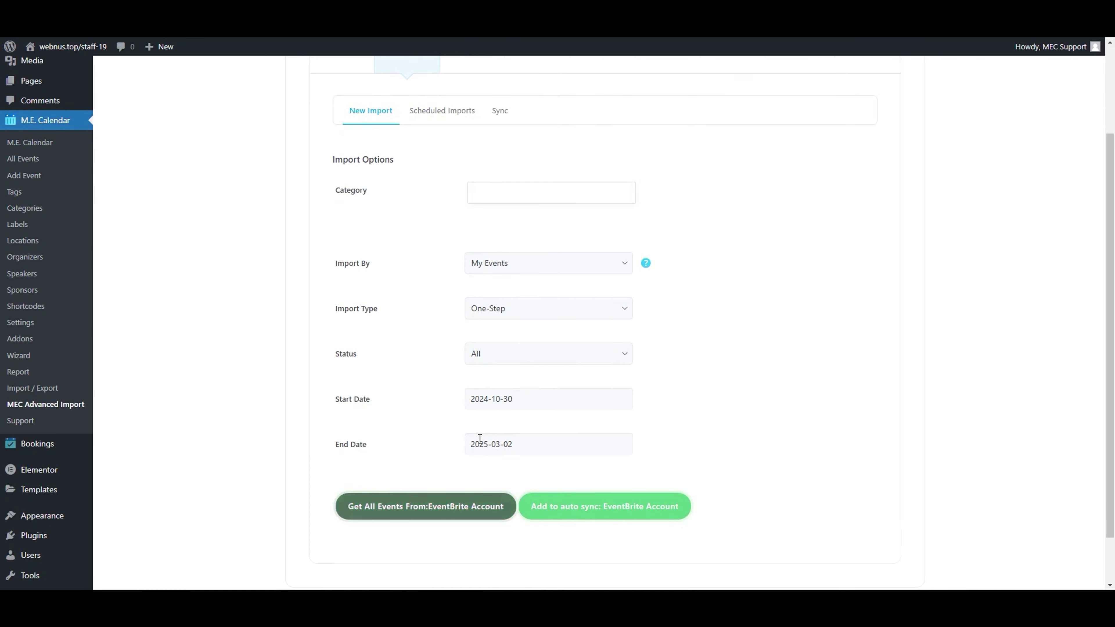
left_click(536, 267)
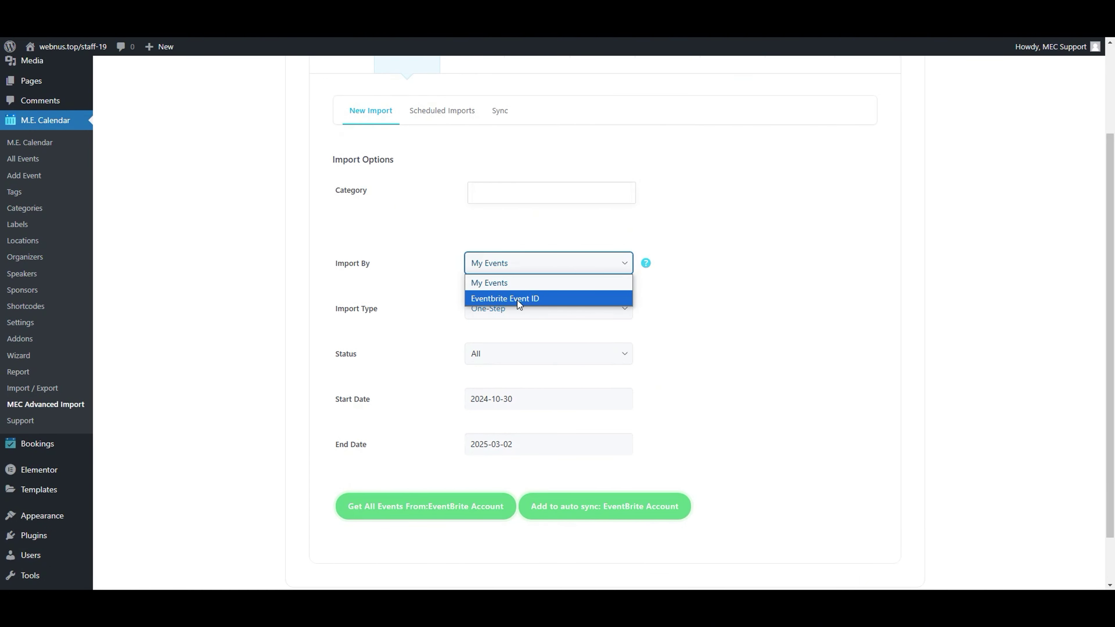
left_click(517, 282)
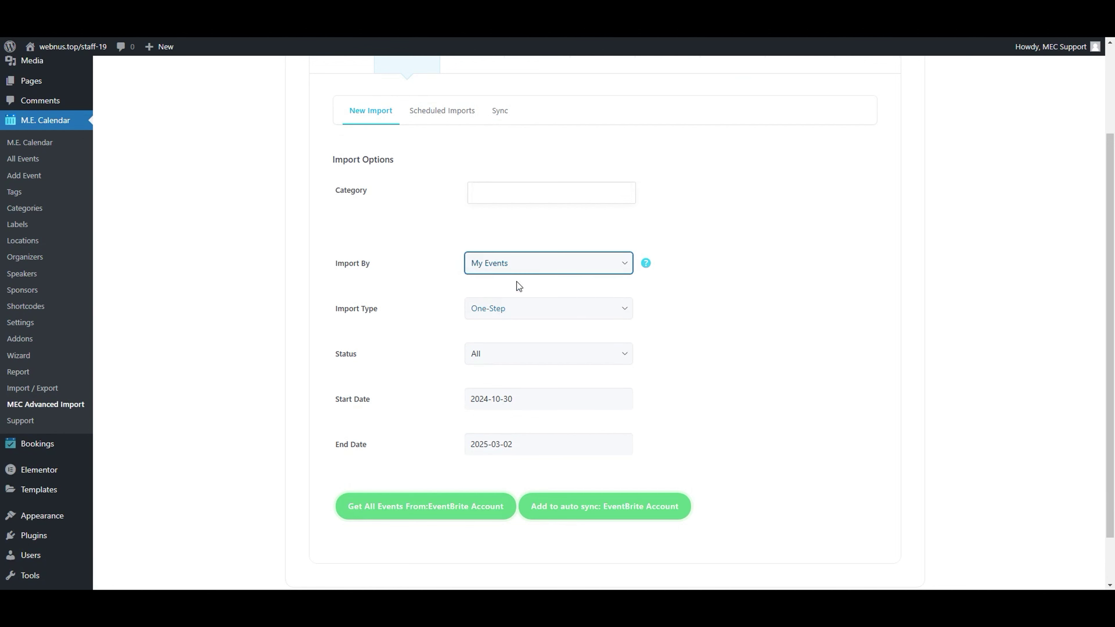
left_click(890, 296)
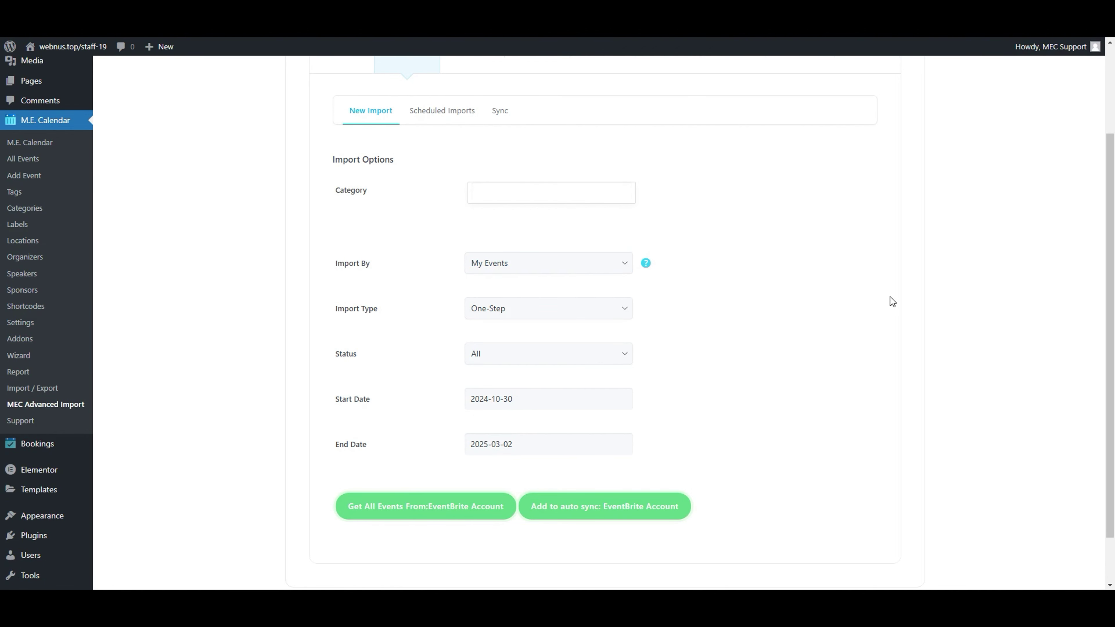
- Get all events from the EventBrite account for the current date range
scroll(615, 431, "down", 1)
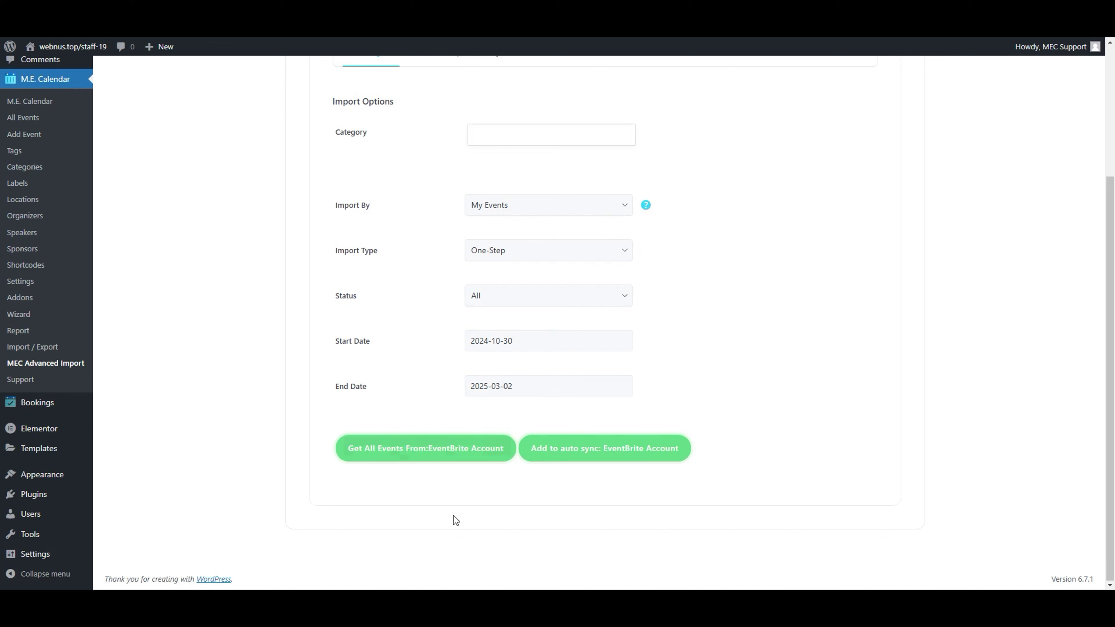
left_click(414, 451)
scroll(858, 324, "down", 3)
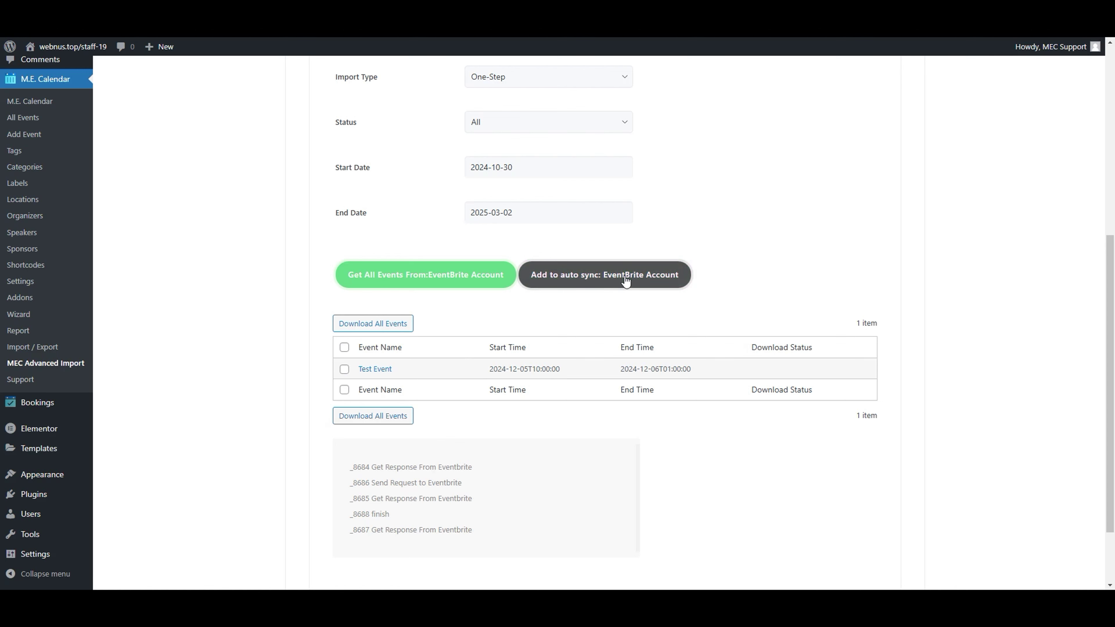
- Select all the fetched Eventbrite events and download them, and open the calendar's All Events list
left_click(346, 347)
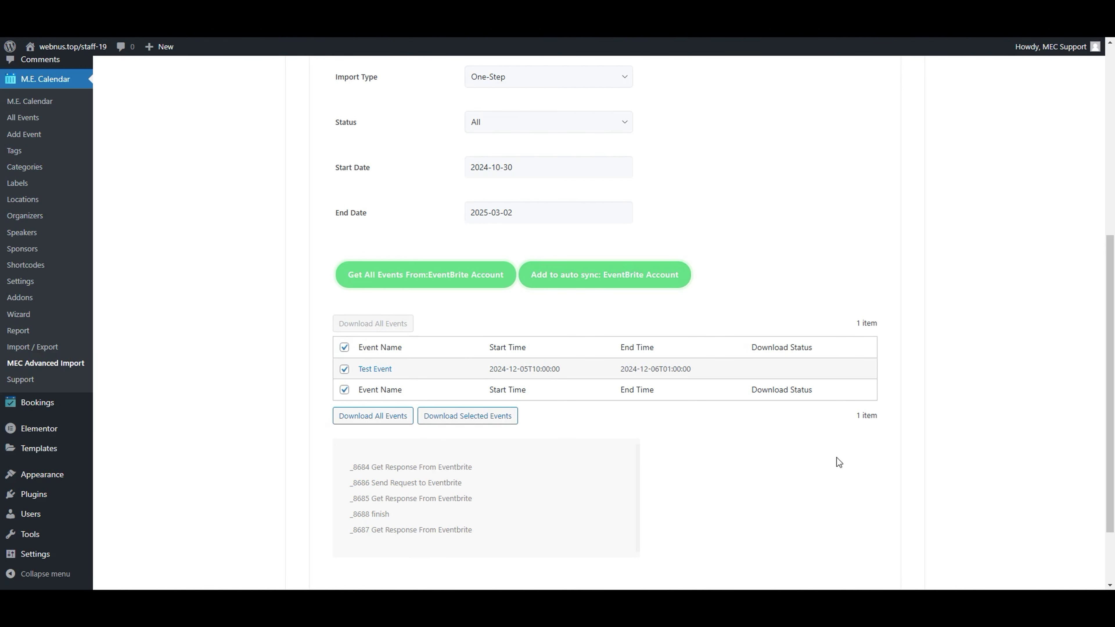
scroll(898, 446, "down", 3)
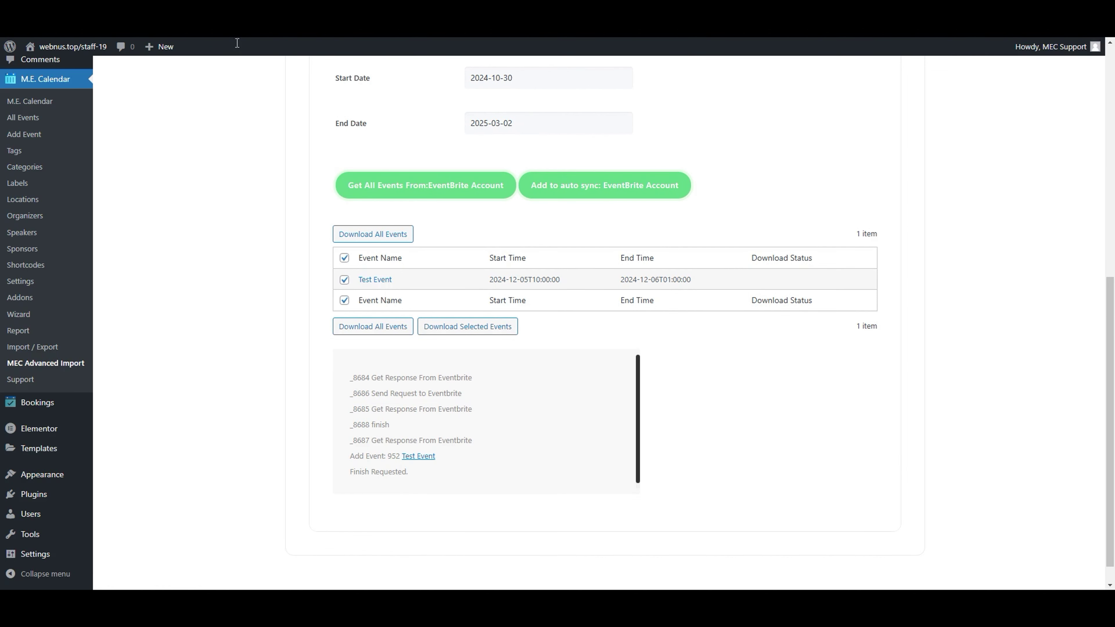
left_click(23, 118)
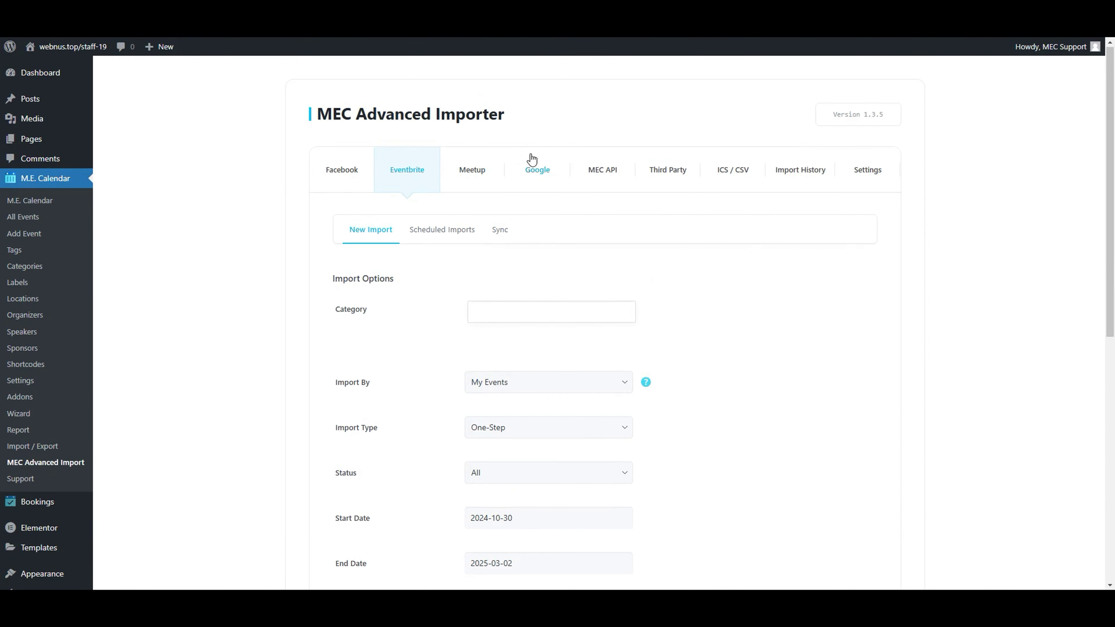
- In the importer's MEC API settings, view the site address, token and status details of the existing MEC API account
left_click(601, 175)
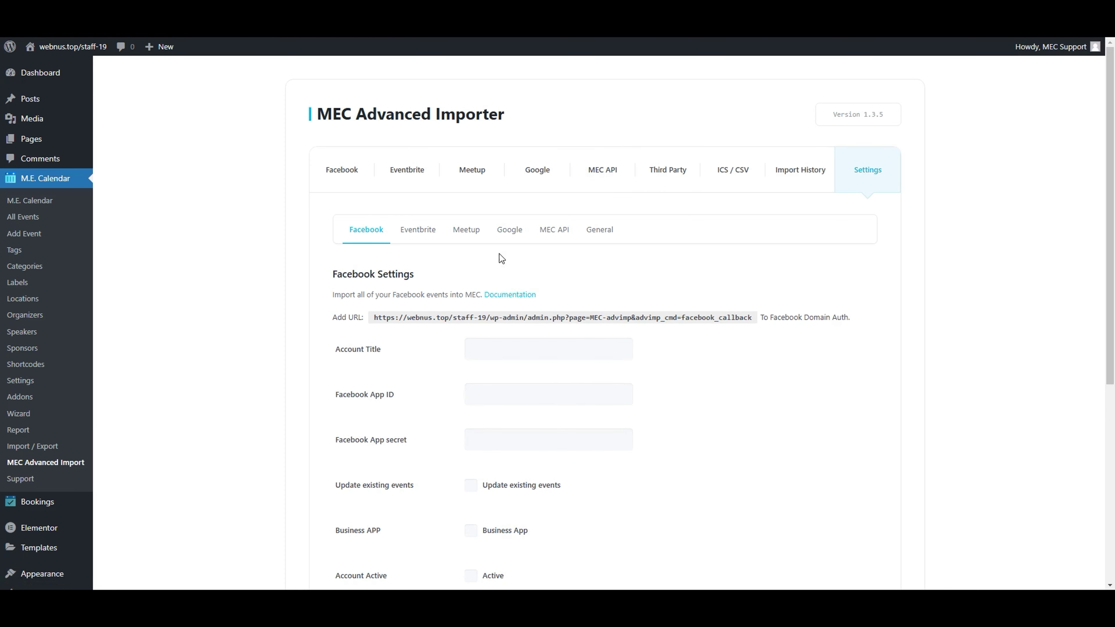
left_click(554, 230)
scroll(496, 339, "down", 3)
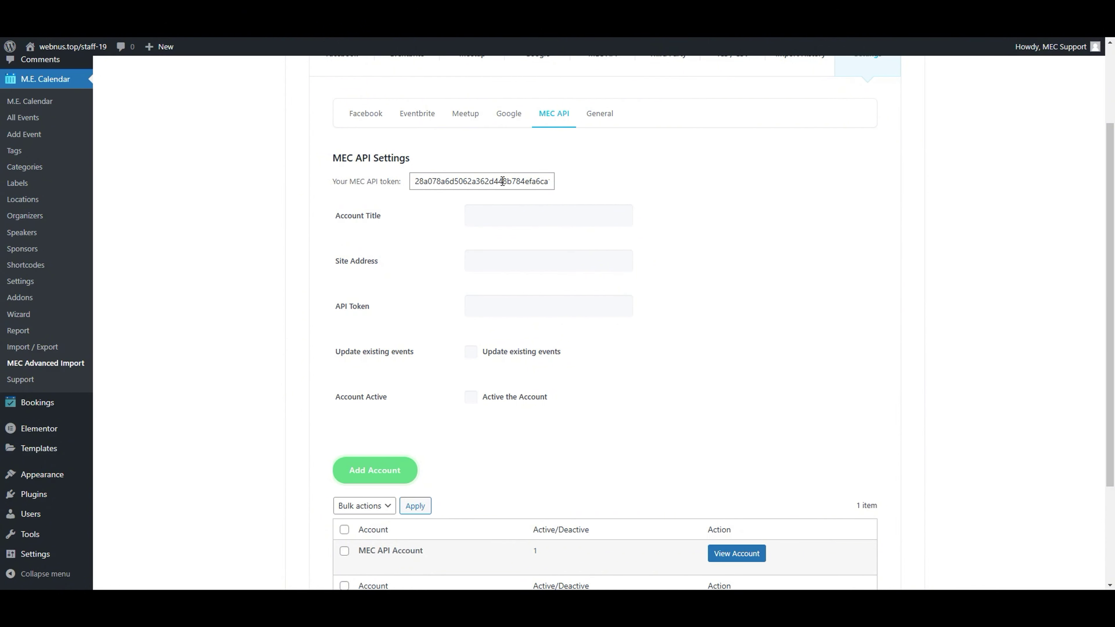
scroll(826, 264, "down", 2)
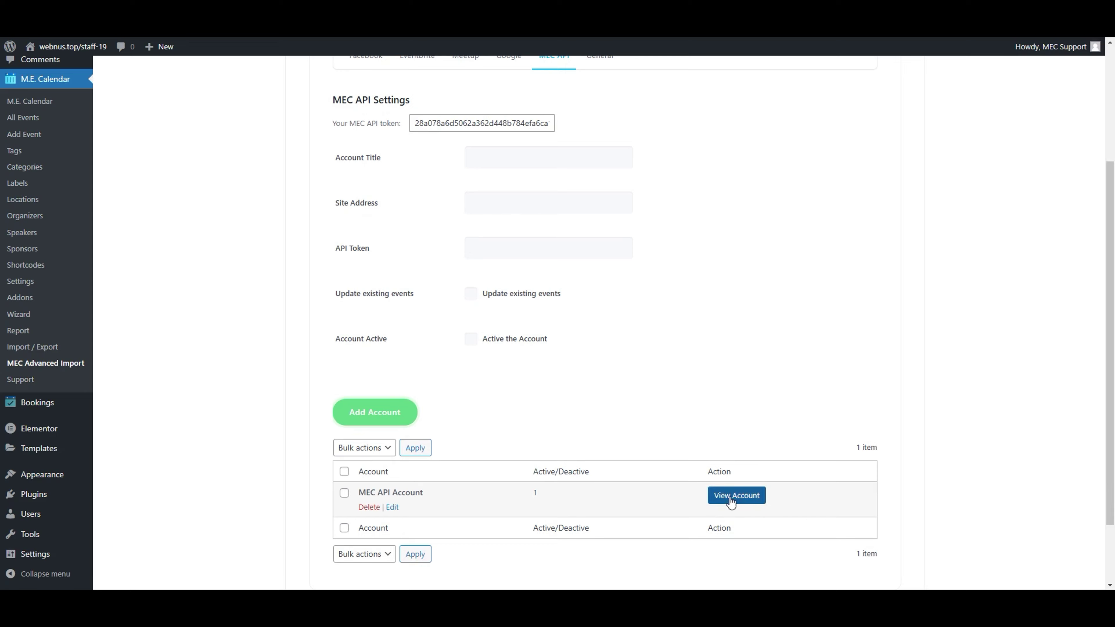
left_click(731, 496)
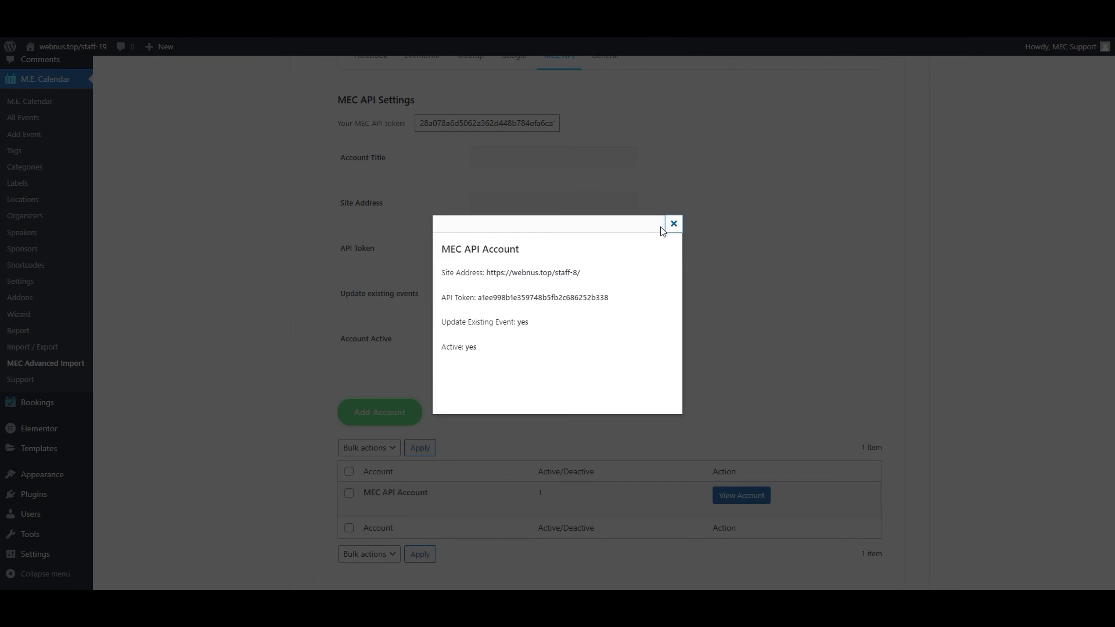
left_click(673, 224)
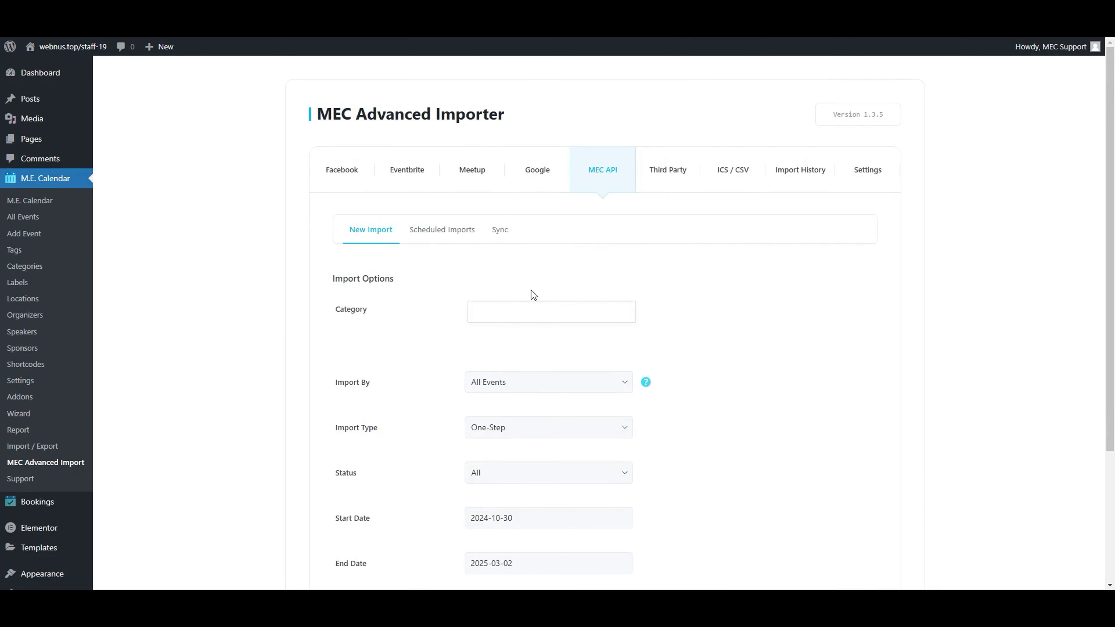
- In a new MEC API import with Import By at All Events, get all events from the MEC API account
scroll(531, 290, "down", 2)
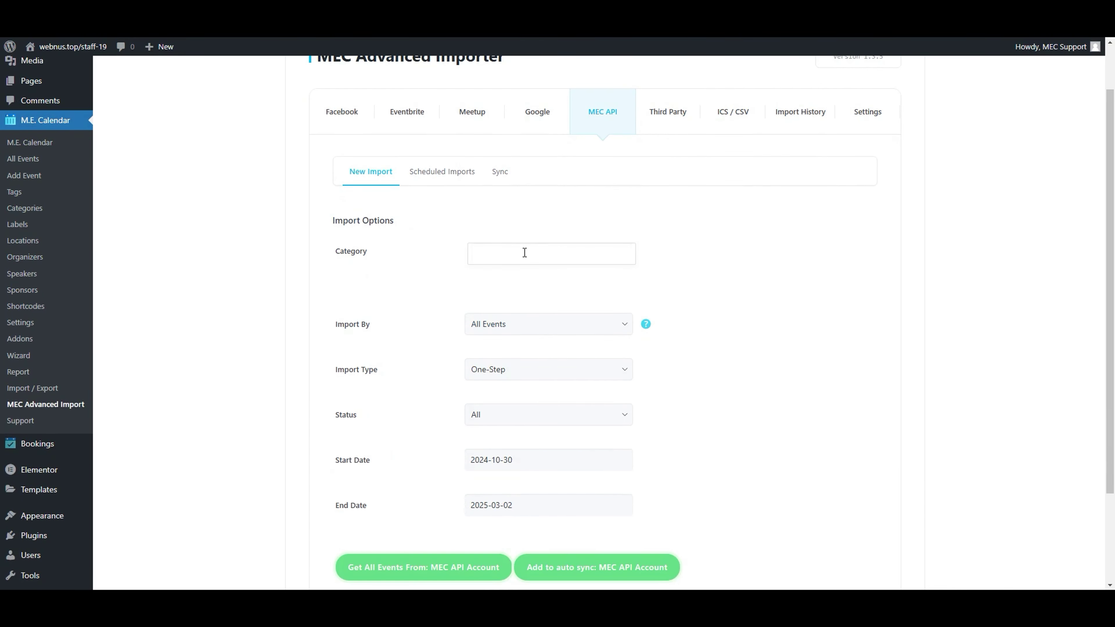
left_click(523, 252)
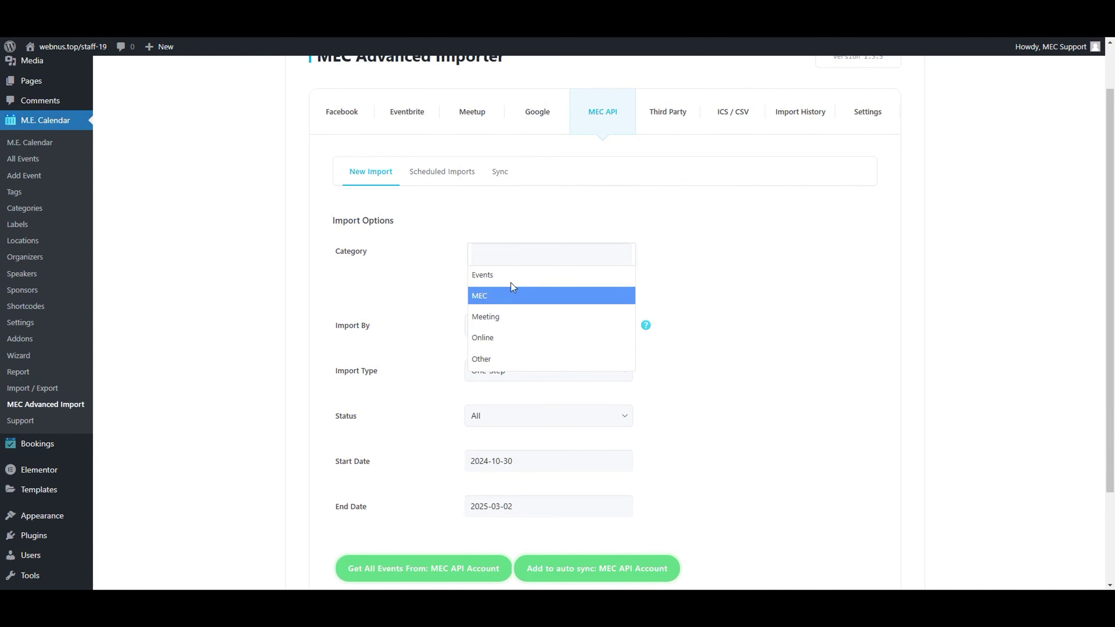
left_click(789, 304)
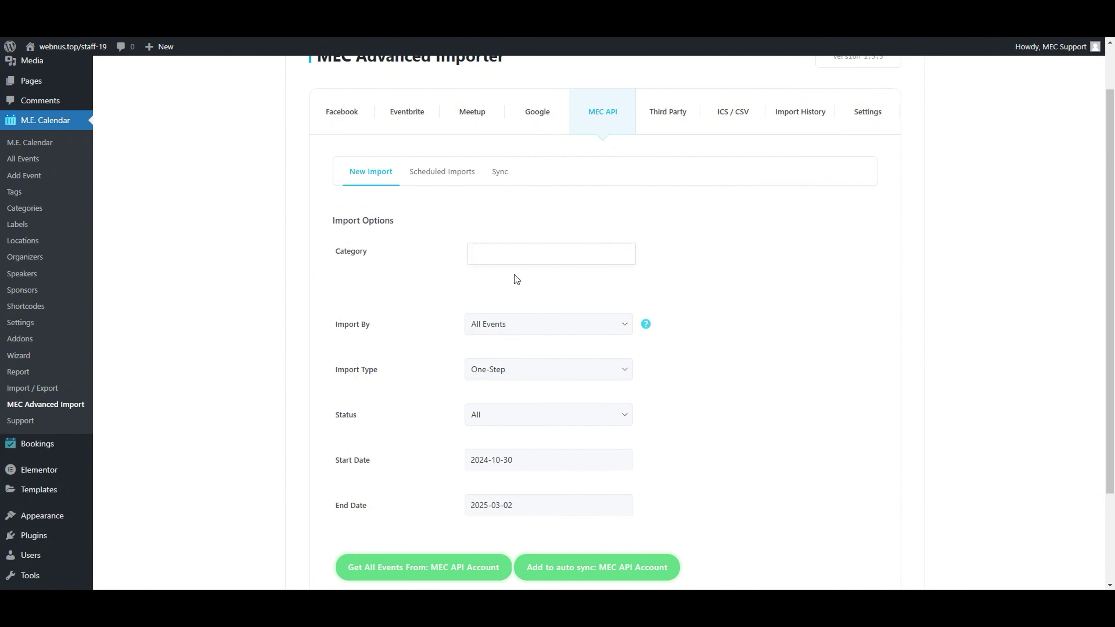
scroll(728, 314, "down", 3)
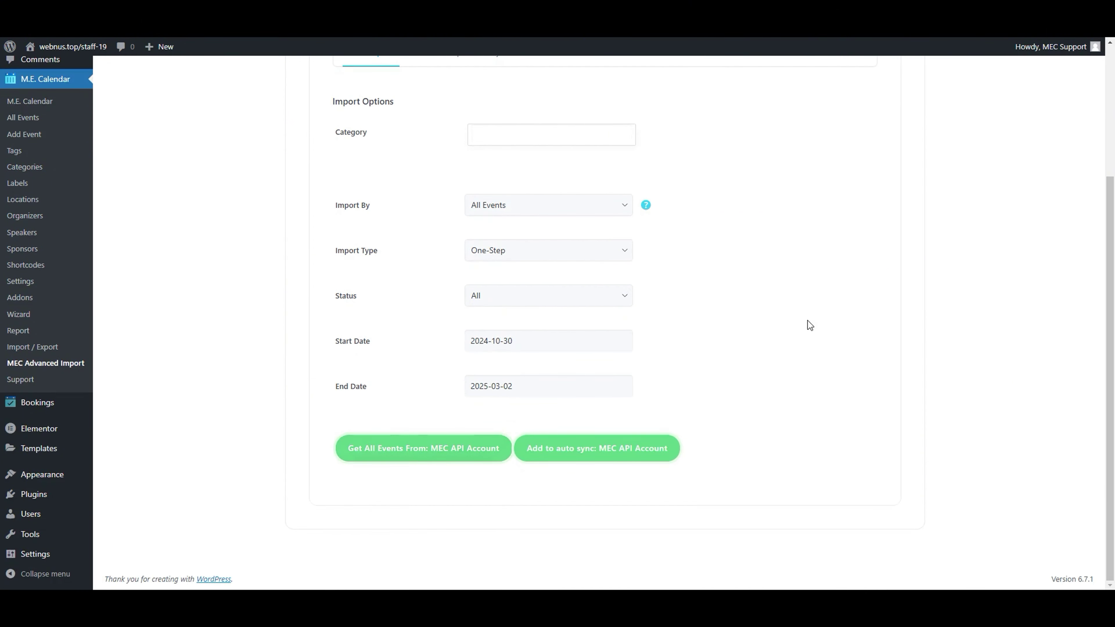
scroll(786, 343, "up", 2)
scroll(650, 241, "up", 2)
scroll(698, 374, "down", 3)
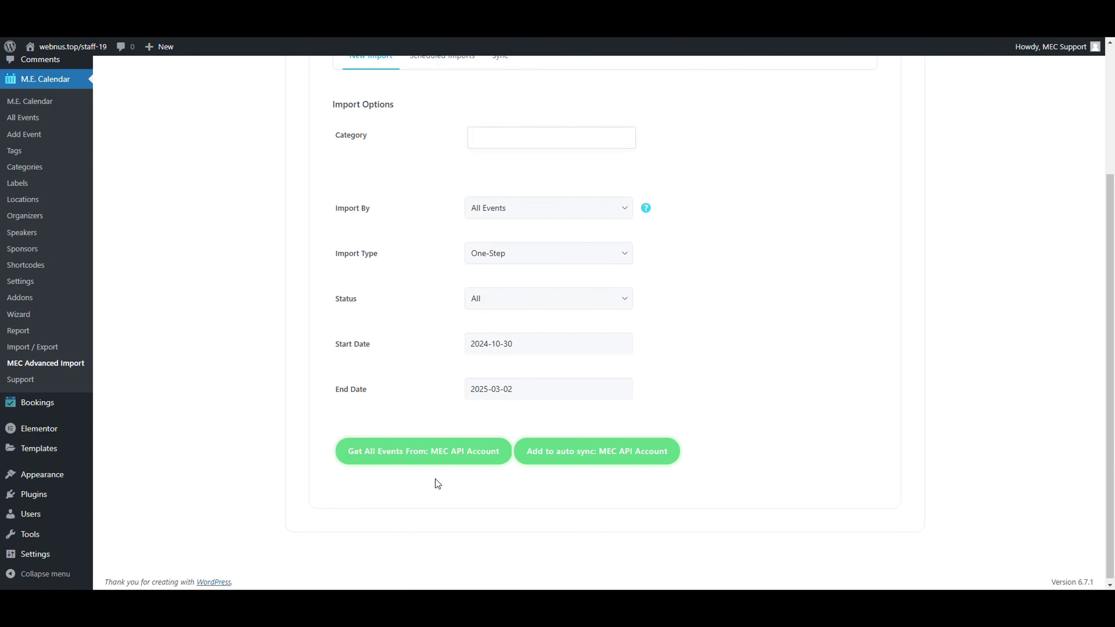
left_click(421, 456)
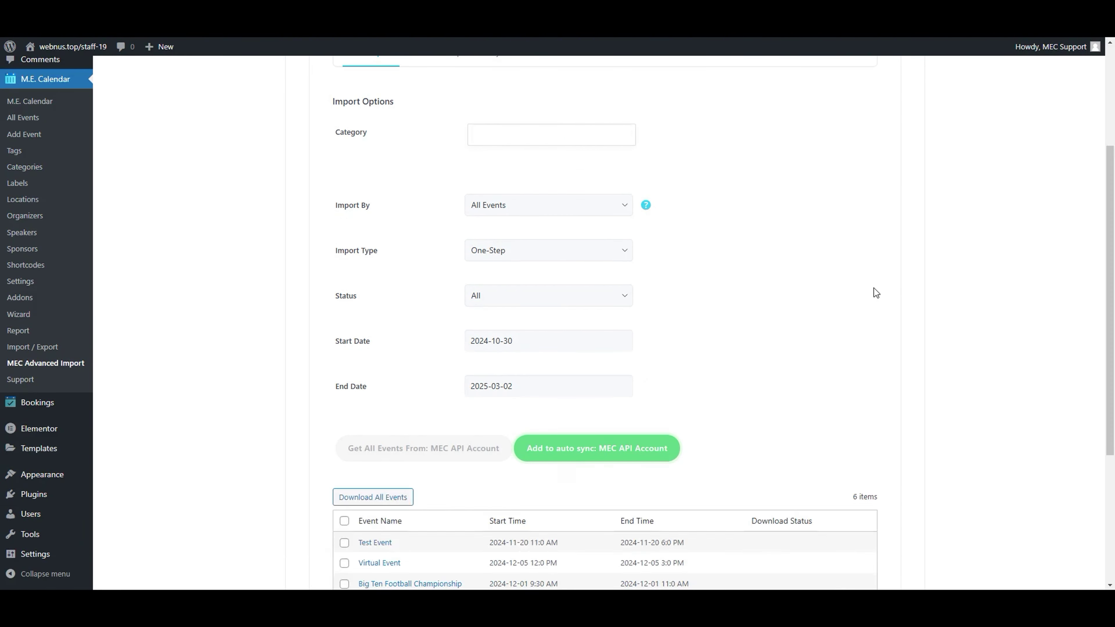
scroll(875, 293, "down", 5)
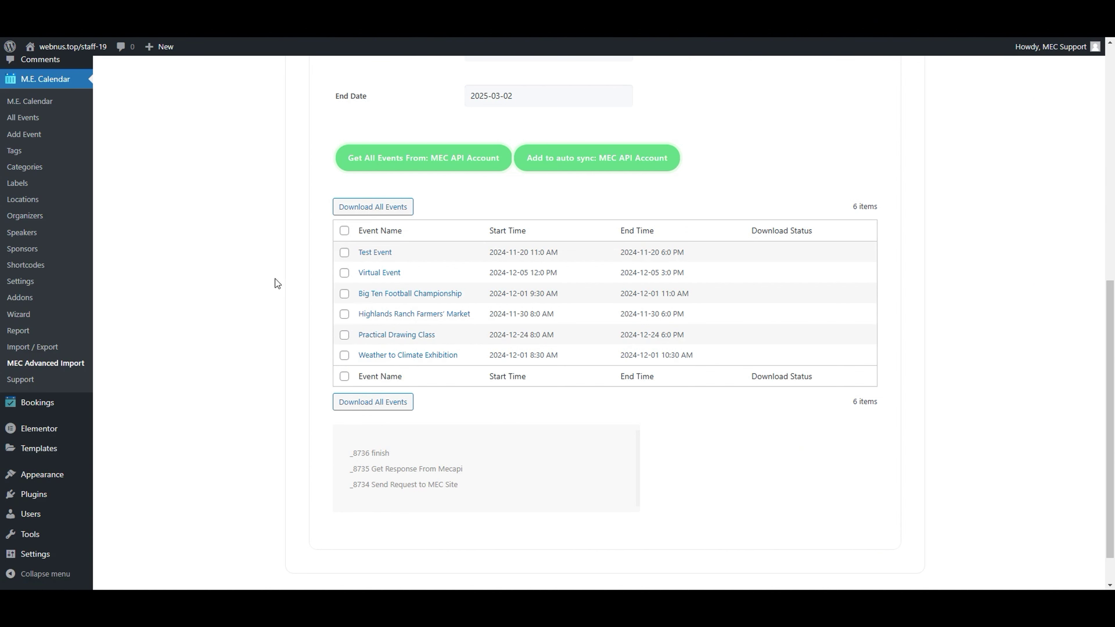
- Open a new Third Party import and examine which event plugins are offered as the import source
scroll(668, 174, "up", 10)
left_click(668, 174)
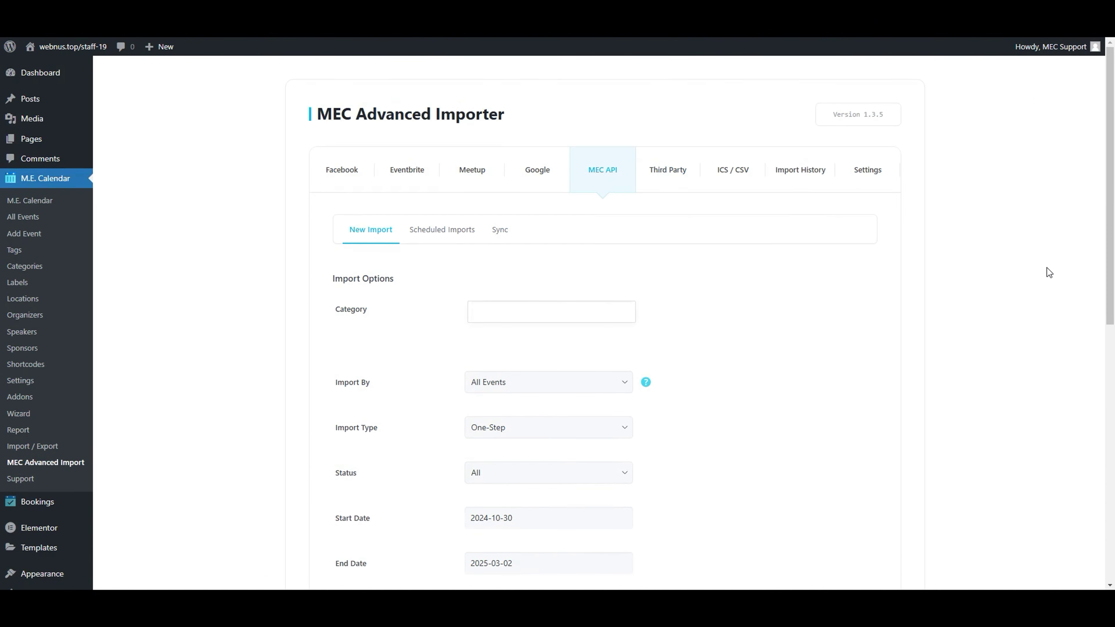
scroll(1048, 273, "down", 4)
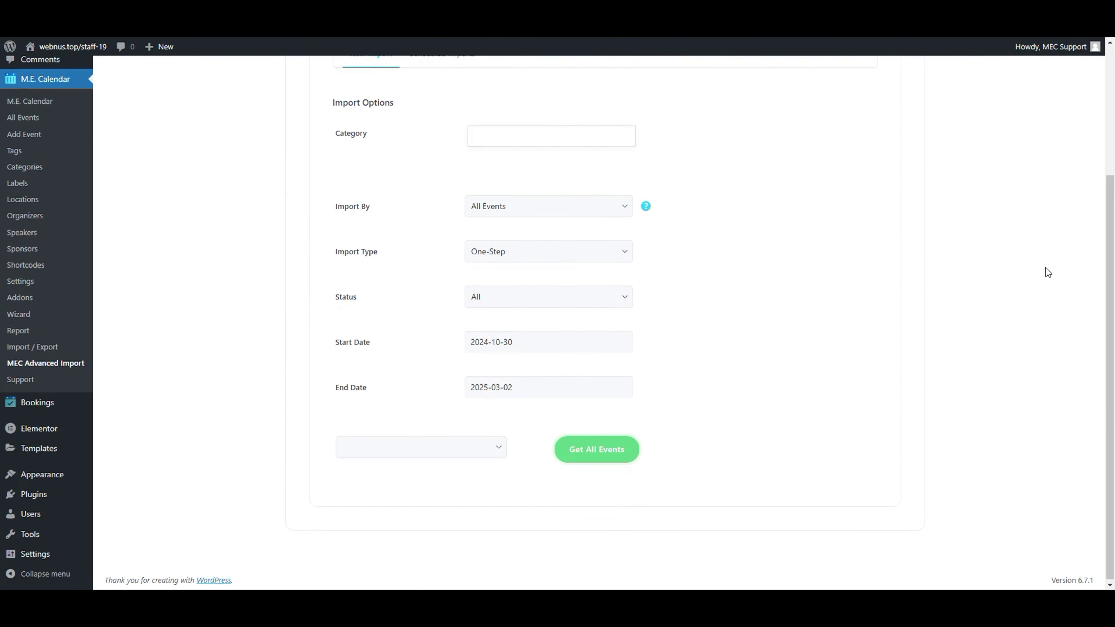
left_click(440, 447)
left_click(439, 447)
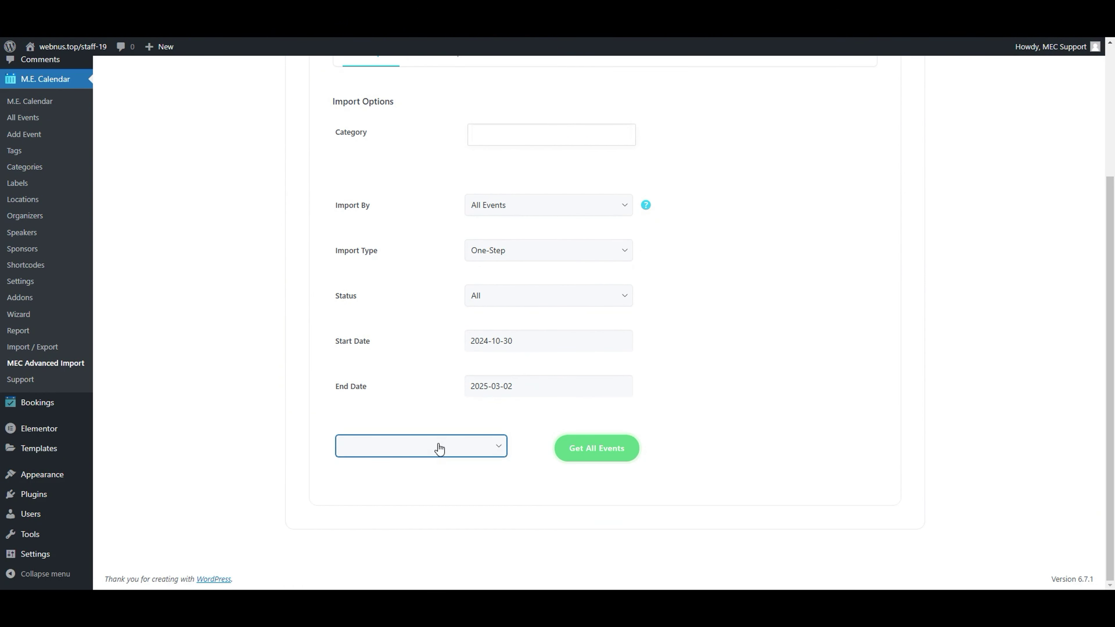
left_click(422, 451)
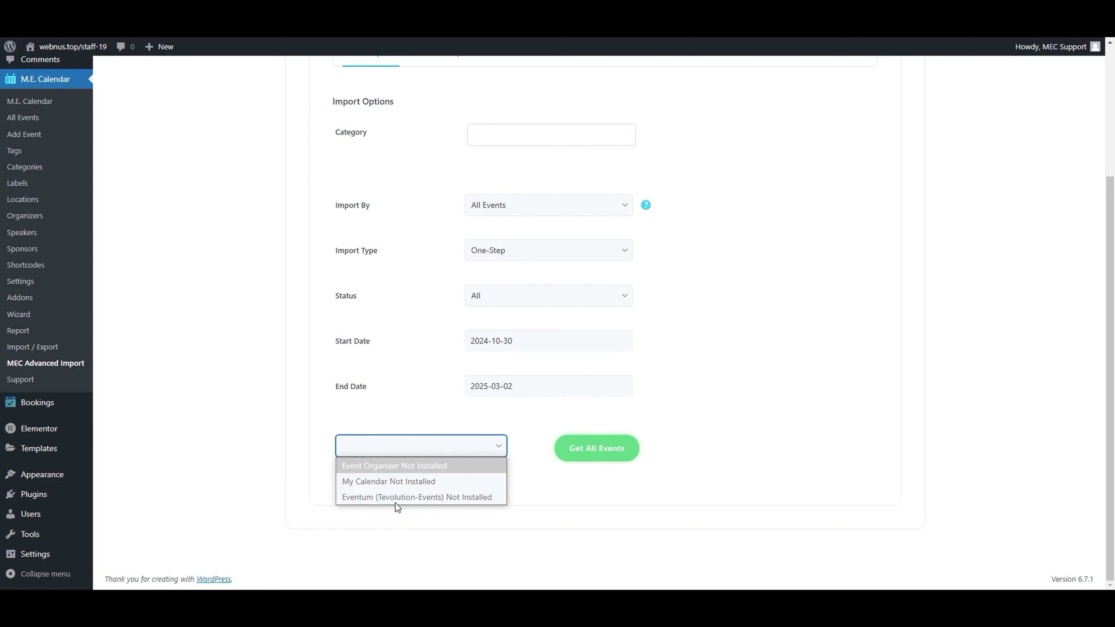
left_click(772, 425)
scroll(806, 441, "up", 4)
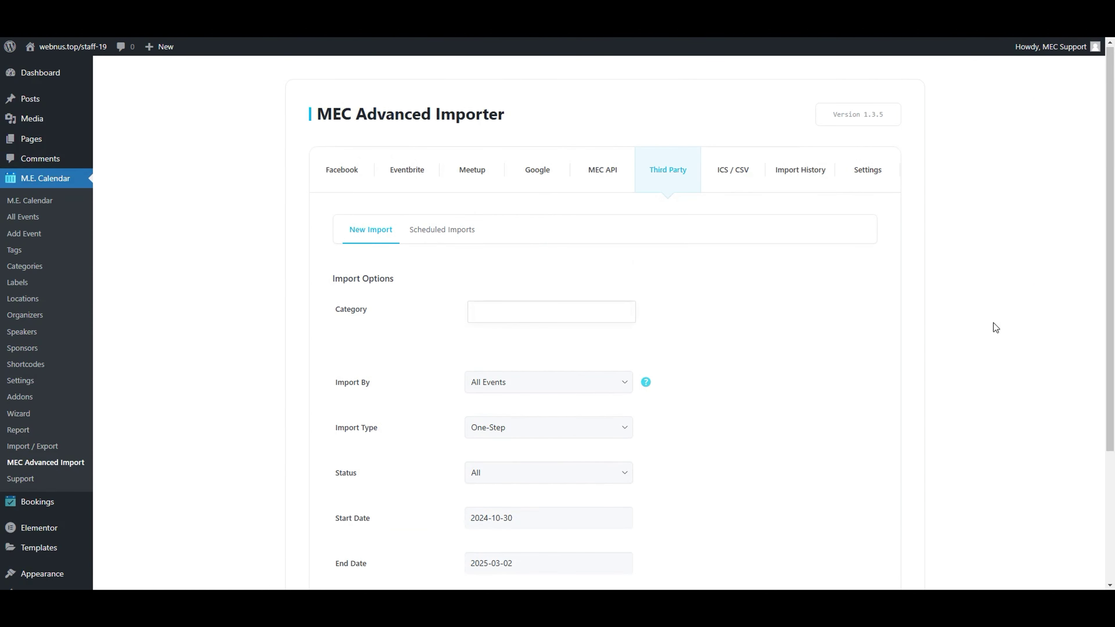
left_click(740, 177)
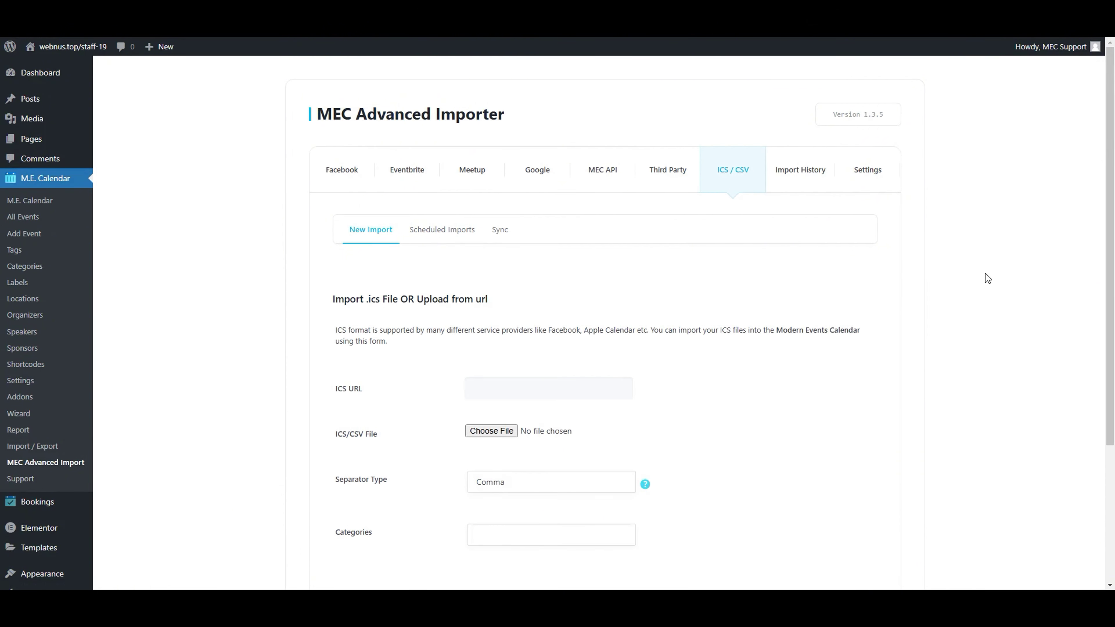
scroll(985, 274, "down", 2)
scroll(986, 274, "up", 2)
scroll(505, 391, "down", 1)
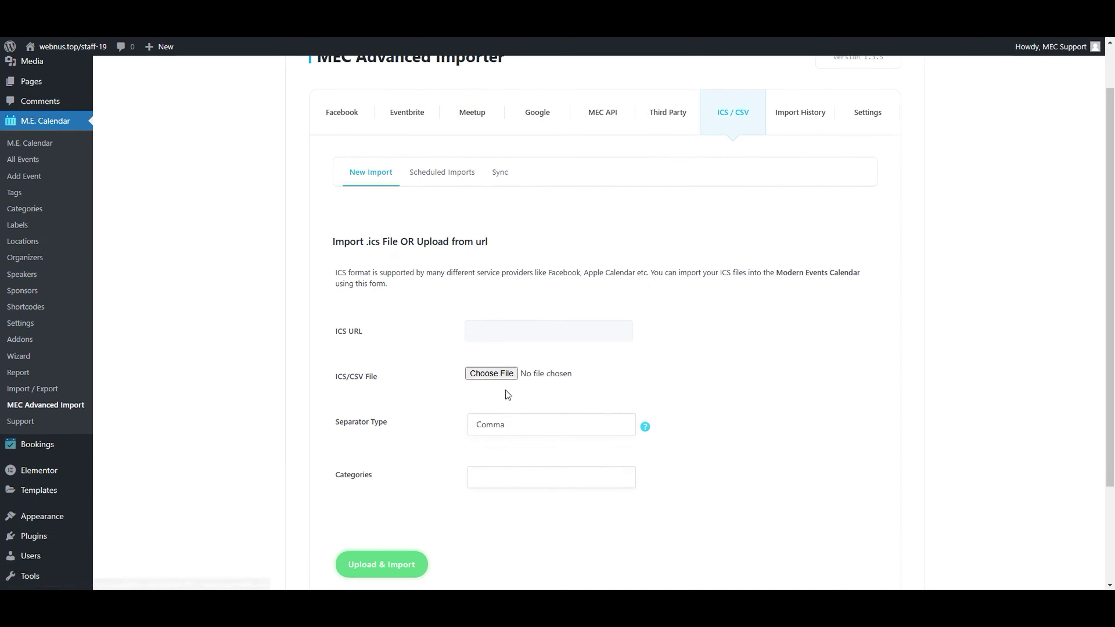
left_click(548, 331)
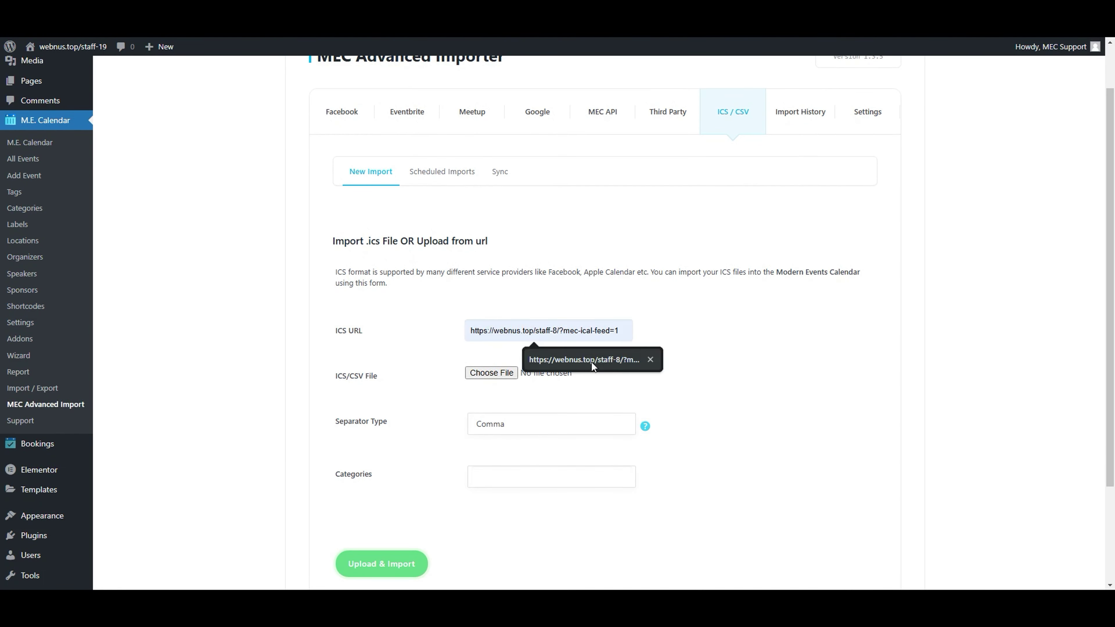
left_click(592, 363)
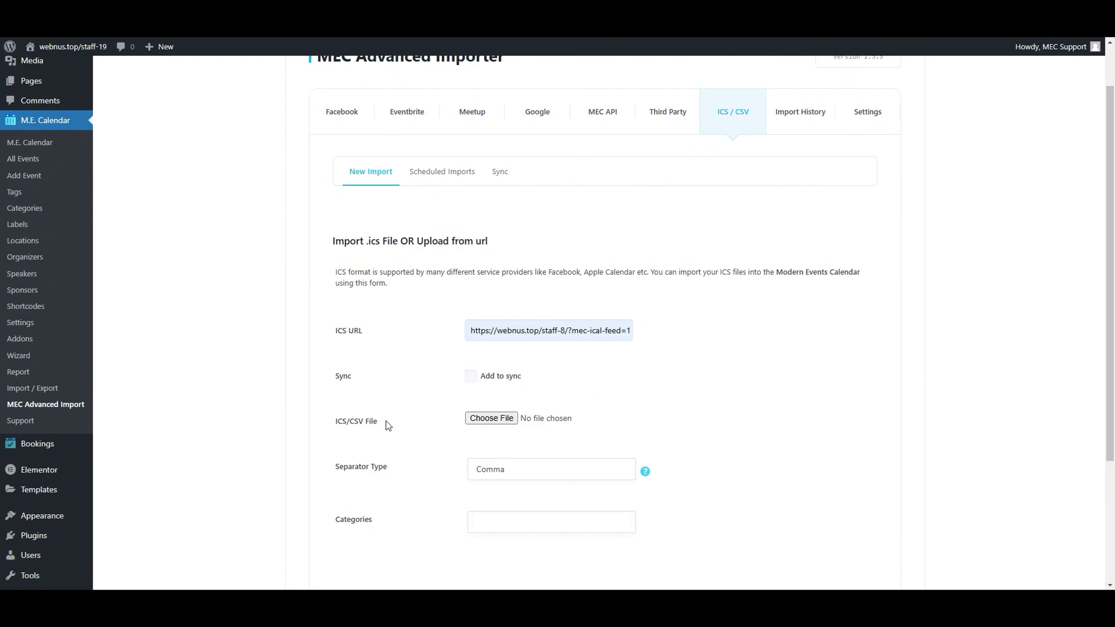
scroll(522, 372, "down", 3)
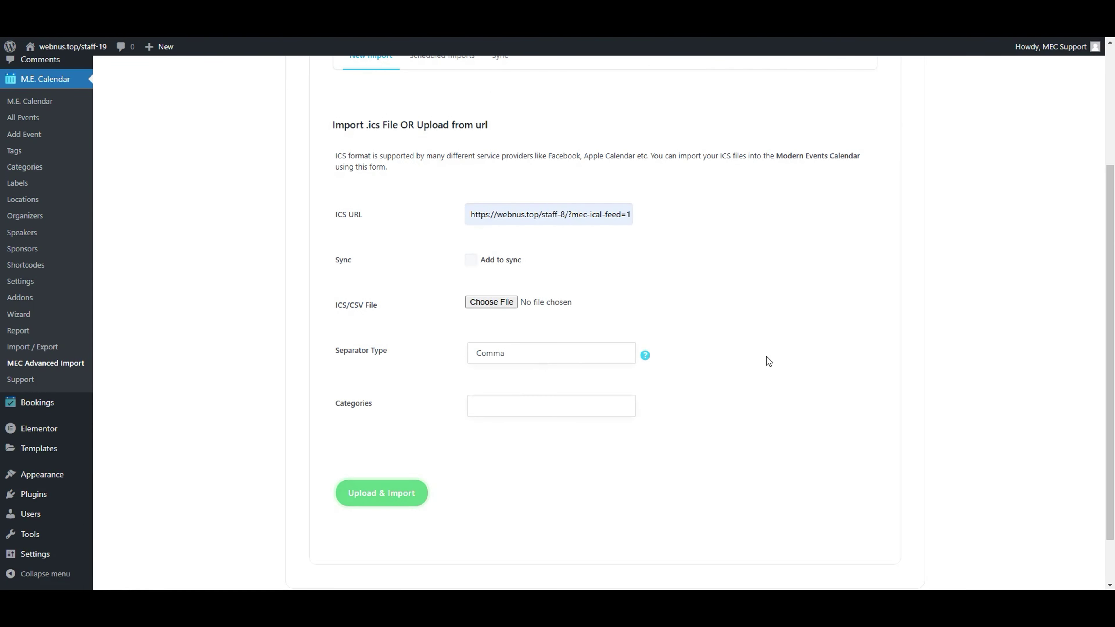
- Examine the events retrieved from the ICS URL and the separator types offered in the ICS / CSV import form
scroll(447, 475, "down", 5)
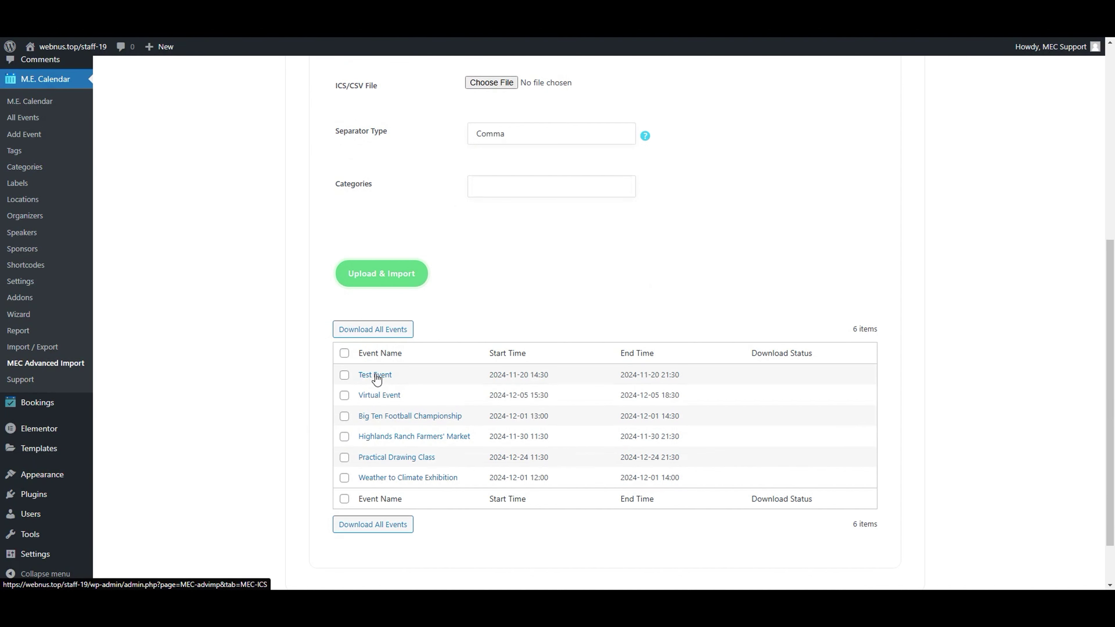
scroll(498, 204, "up", 5)
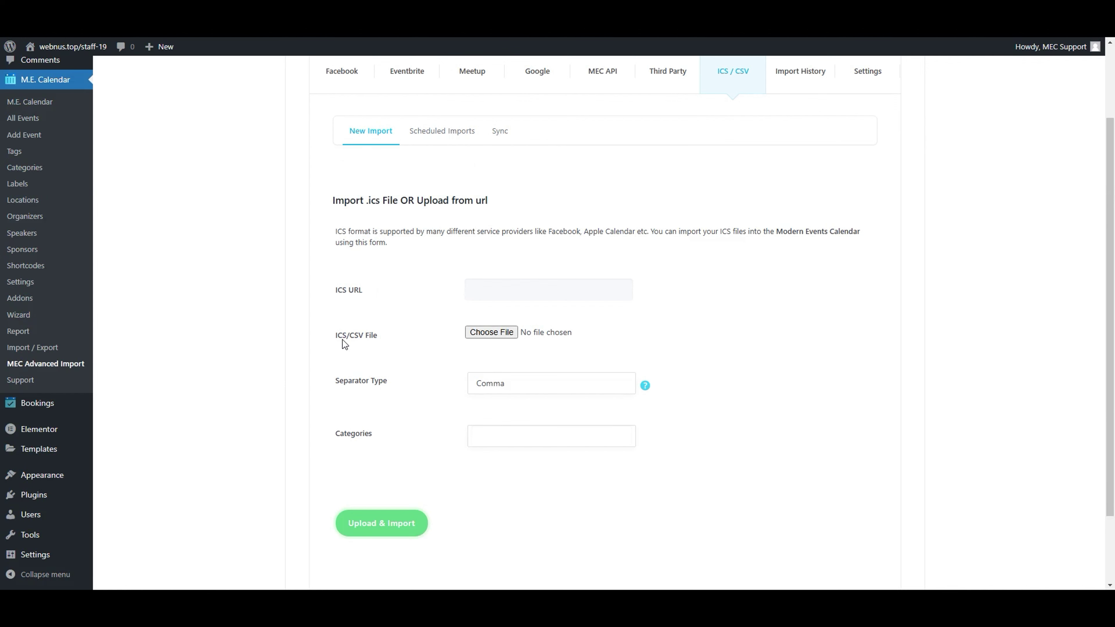
left_click(530, 390)
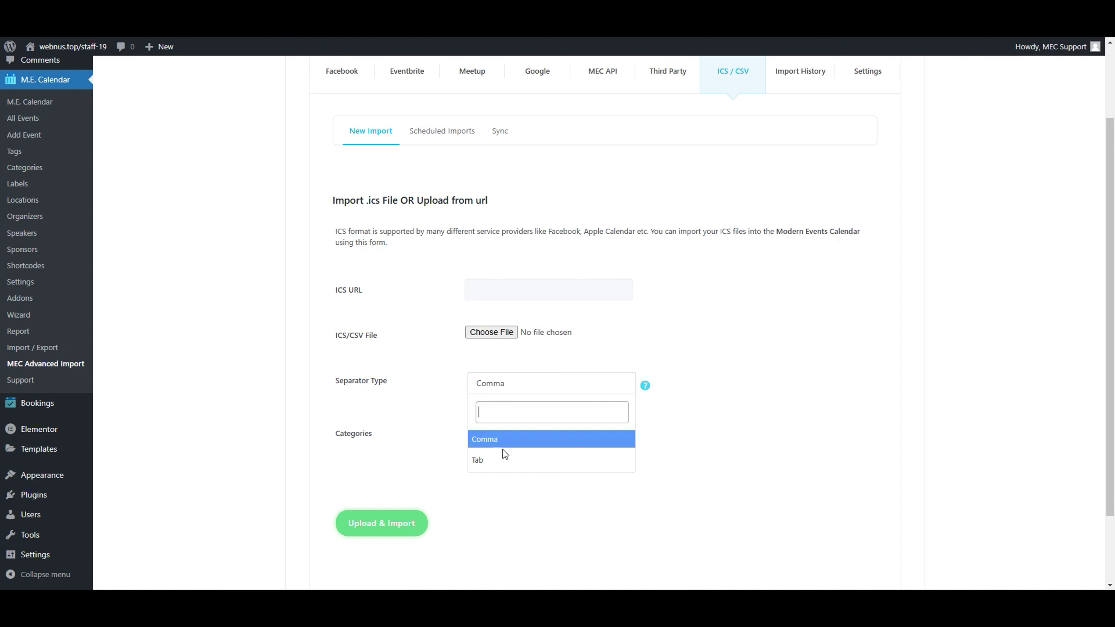
left_click(739, 439)
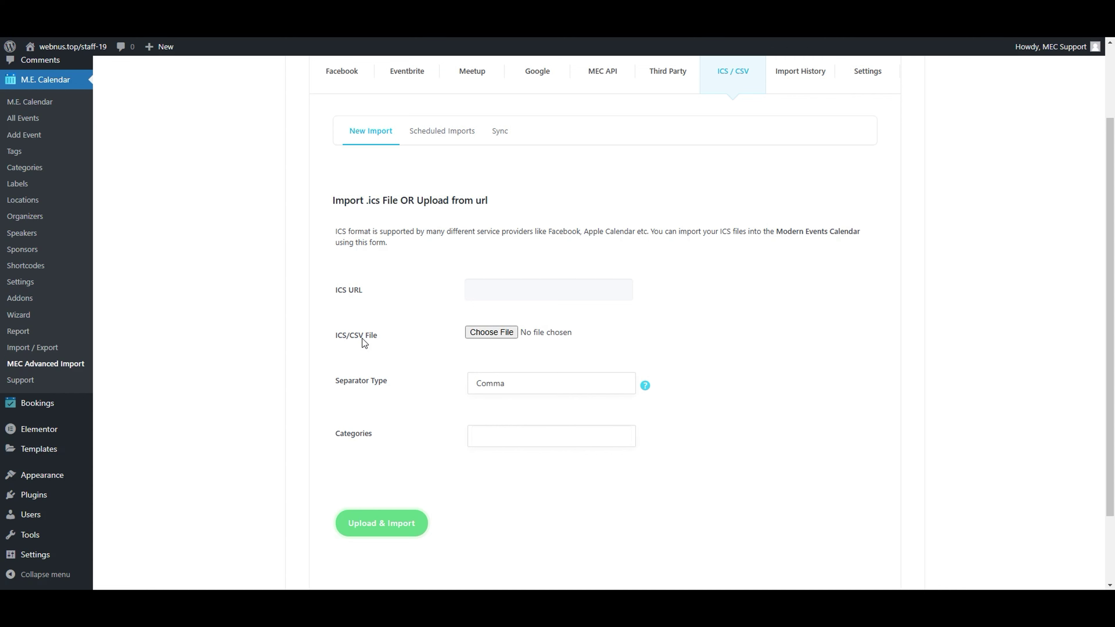
- Choose mec-events.csv as the ICS/CSV file, set the separator type to Tab, and upload it for import
left_click(505, 332)
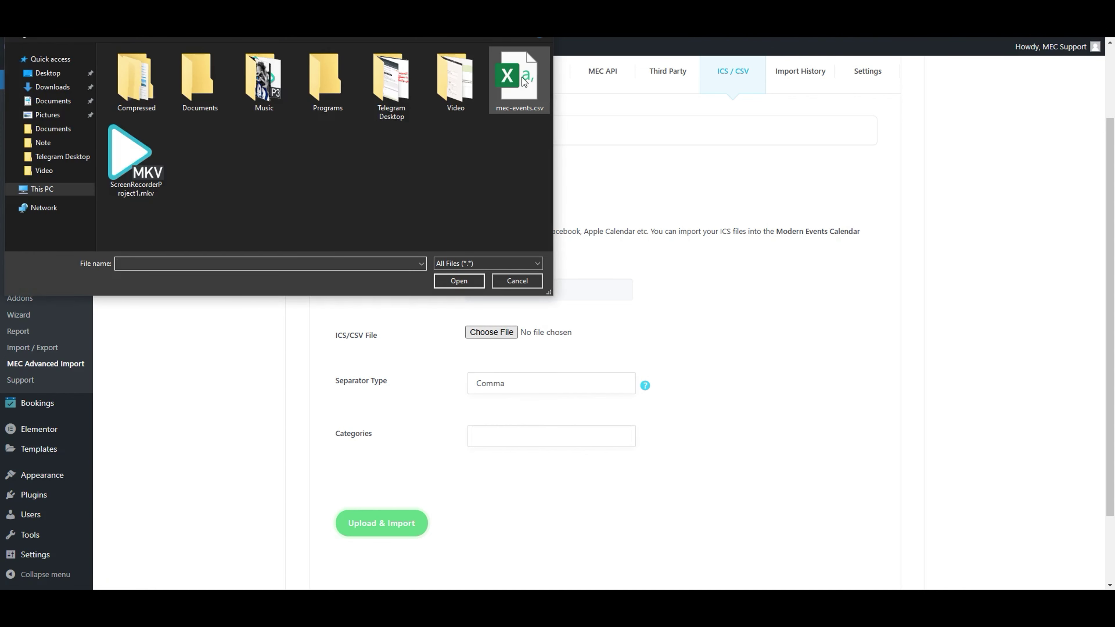
double_click(524, 81)
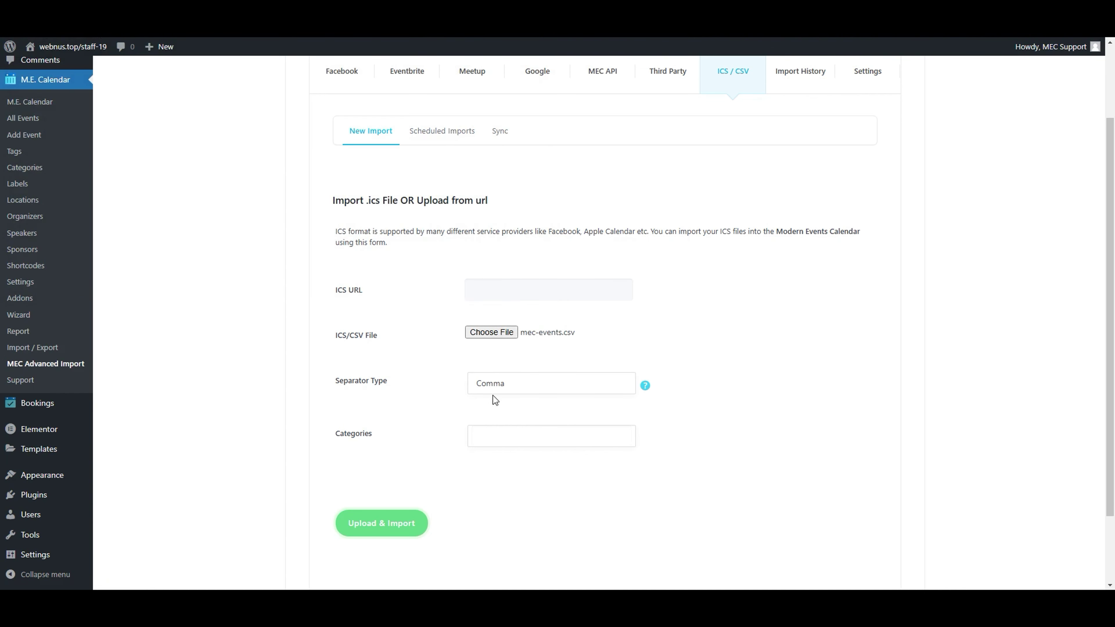
left_click(522, 388)
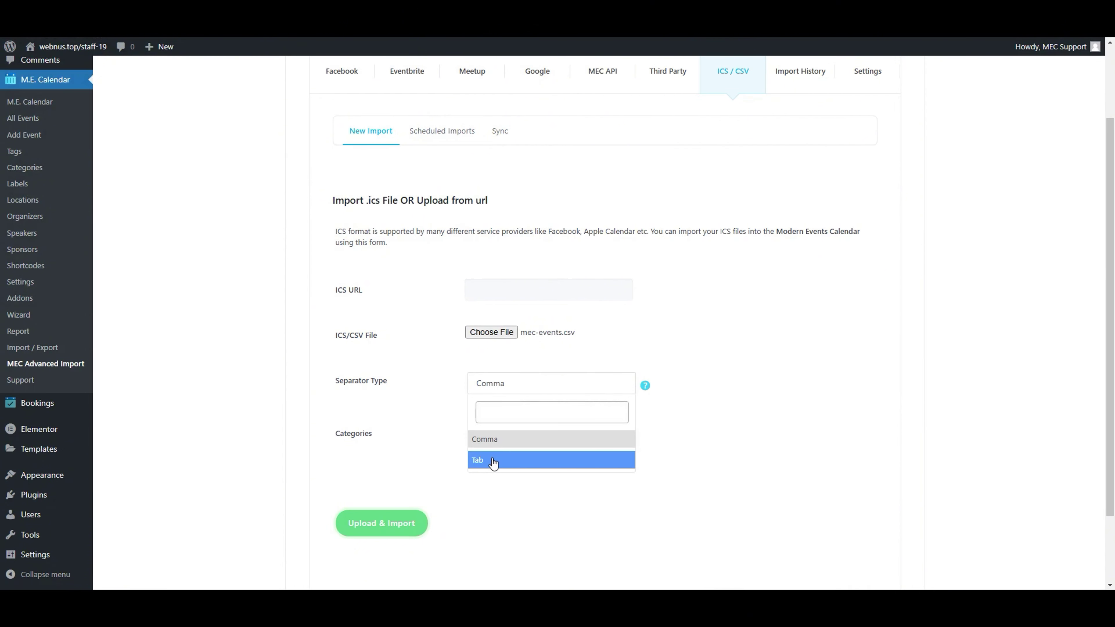
left_click(496, 464)
left_click(425, 522)
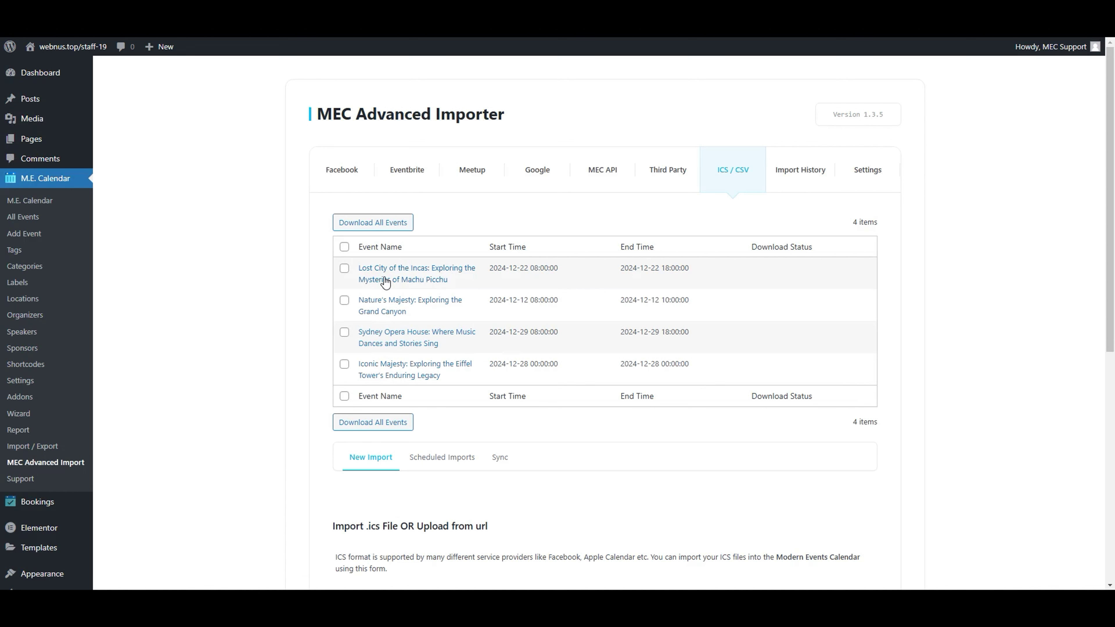
- Select all events read from the CSV file, download the selected ones, and follow their download status and import log
left_click(344, 247)
left_click(491, 423)
scroll(992, 364, "down", 3)
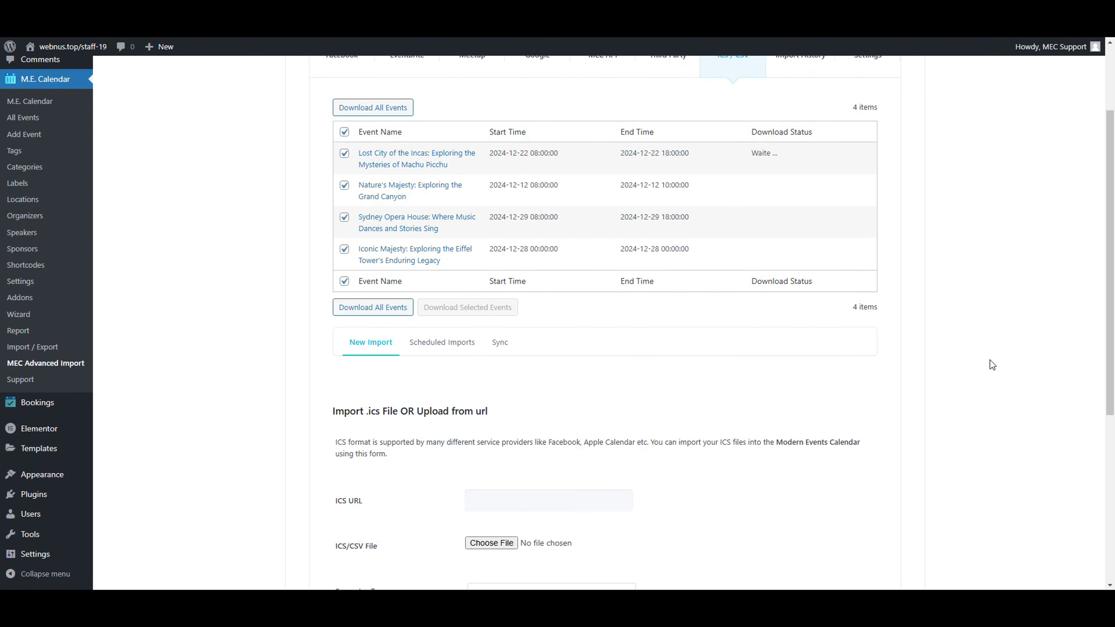
scroll(990, 360, "up", 1)
scroll(990, 360, "down", 6)
scroll(989, 360, "up", 5)
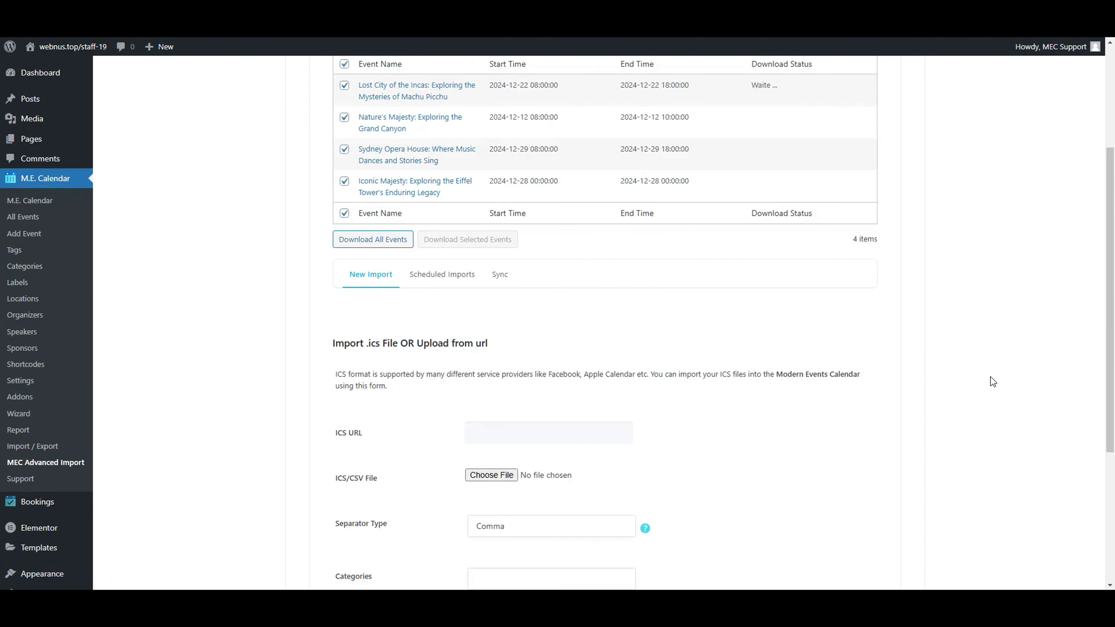
scroll(990, 378, "up", 4)
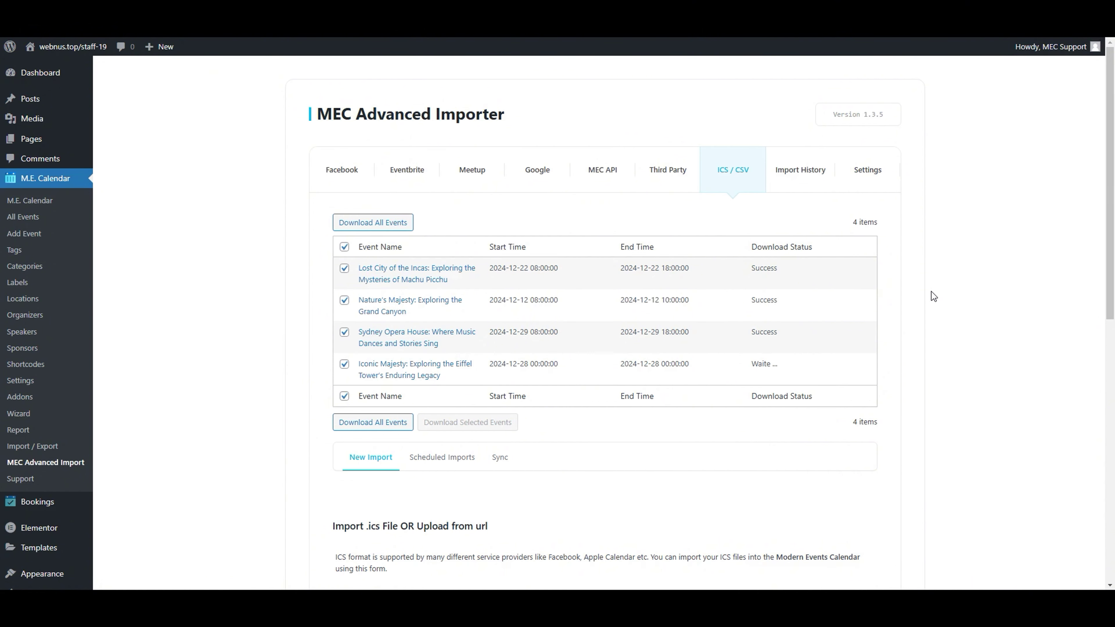
scroll(727, 381, "down", 10)
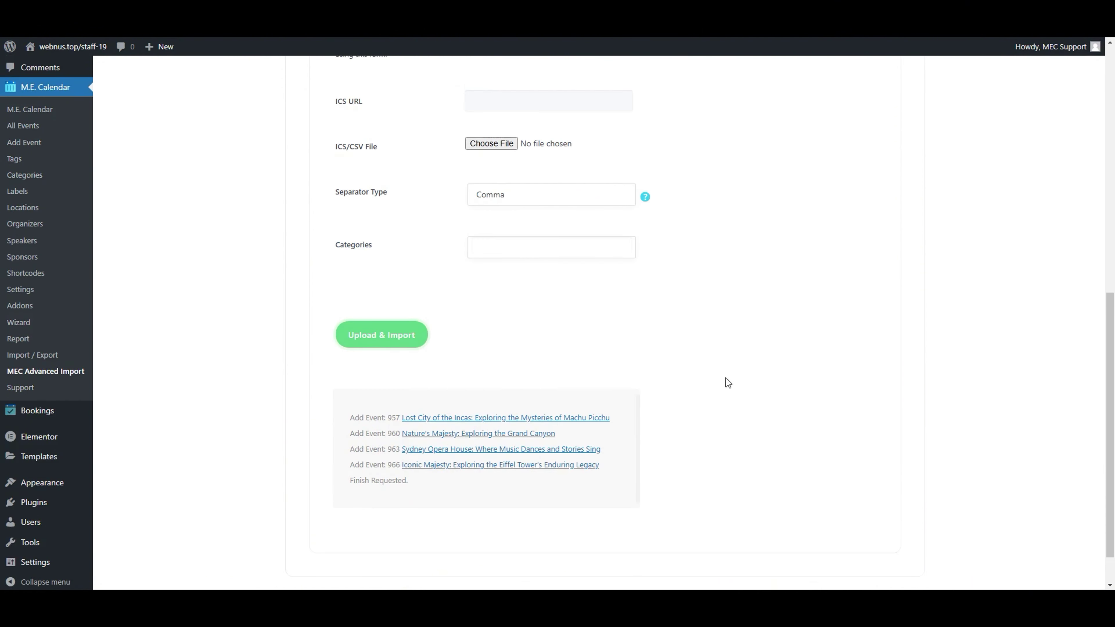
scroll(771, 378, "up", 10)
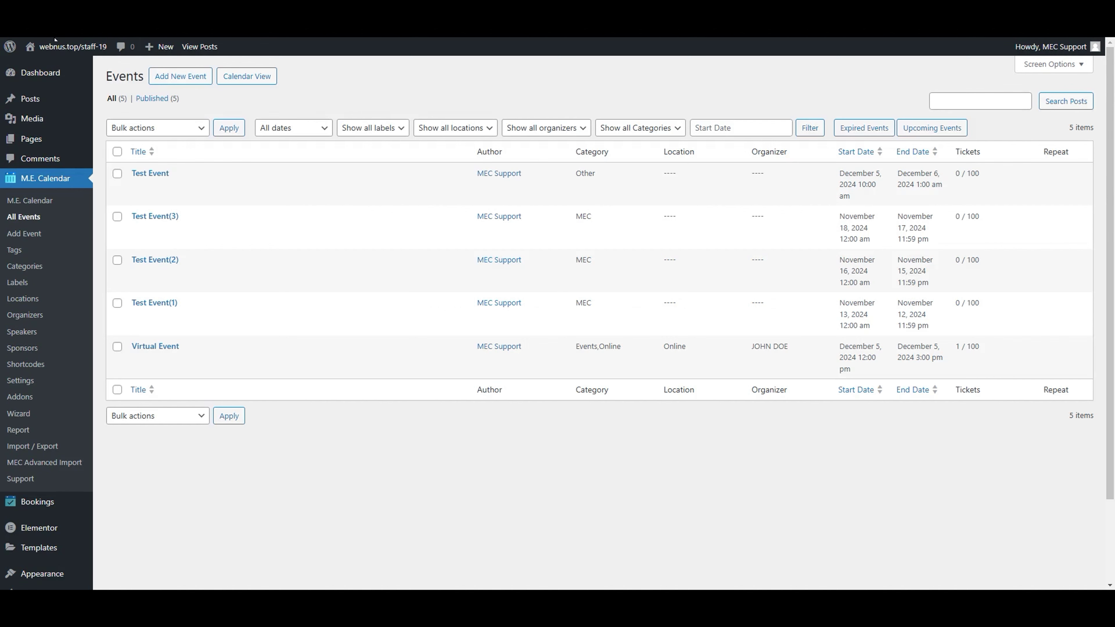
- Refresh the All Events list to check the imported events, and review the importer's Import History records
key("F5")
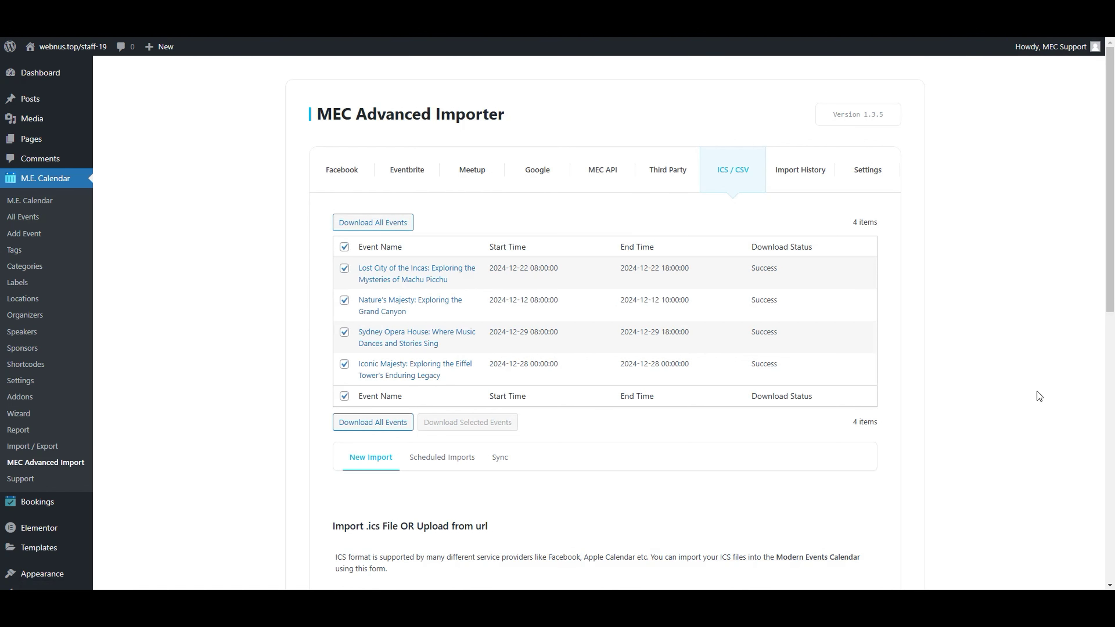
left_click(800, 175)
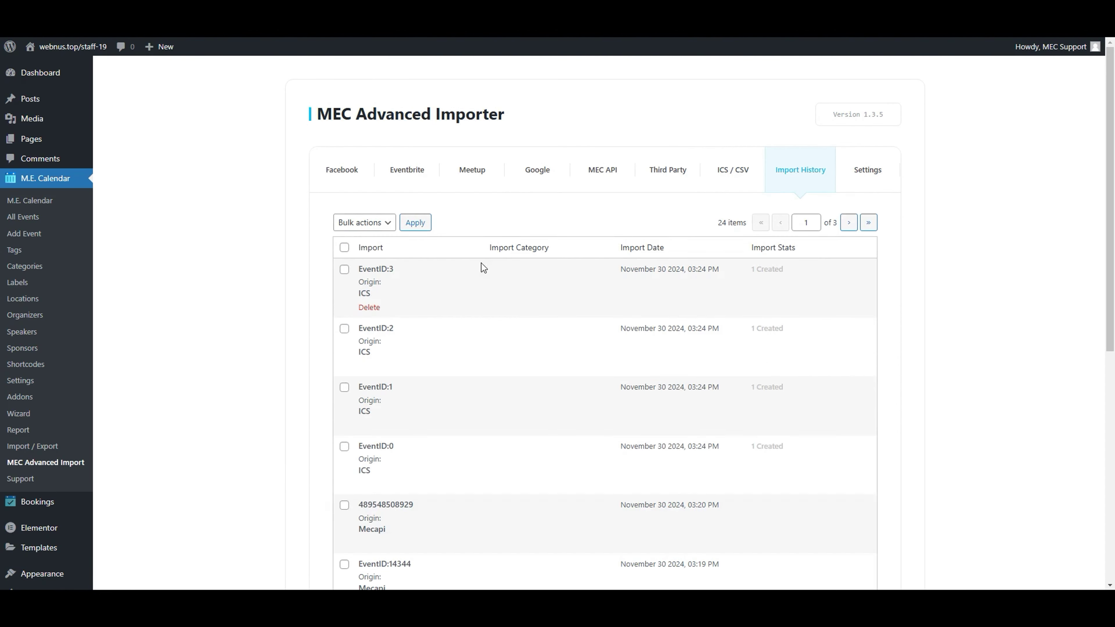
scroll(445, 259, "down", 6)
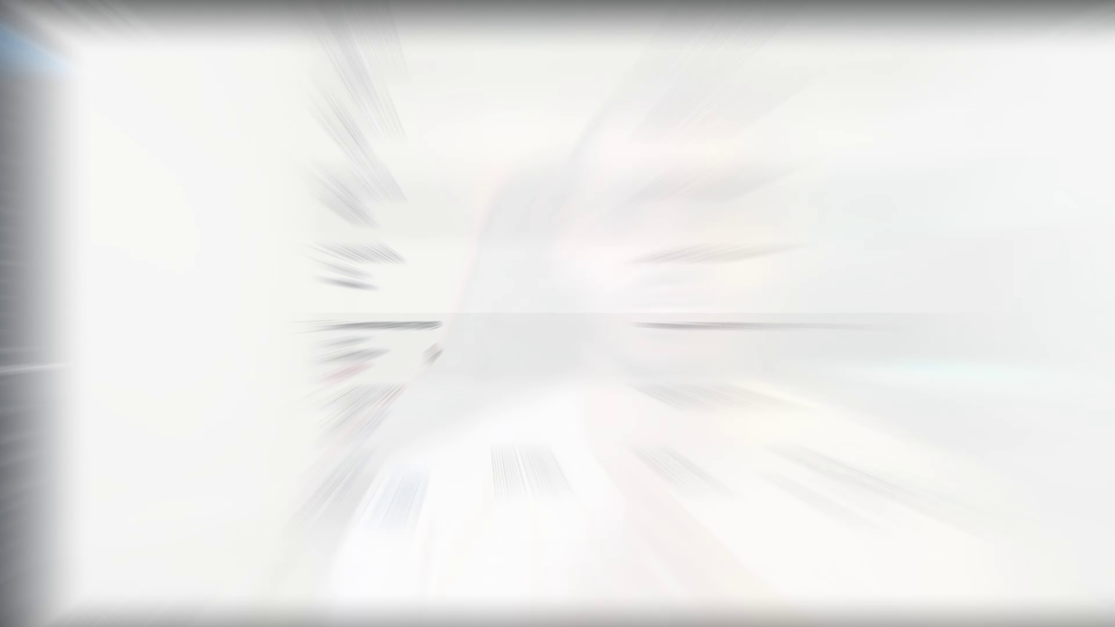